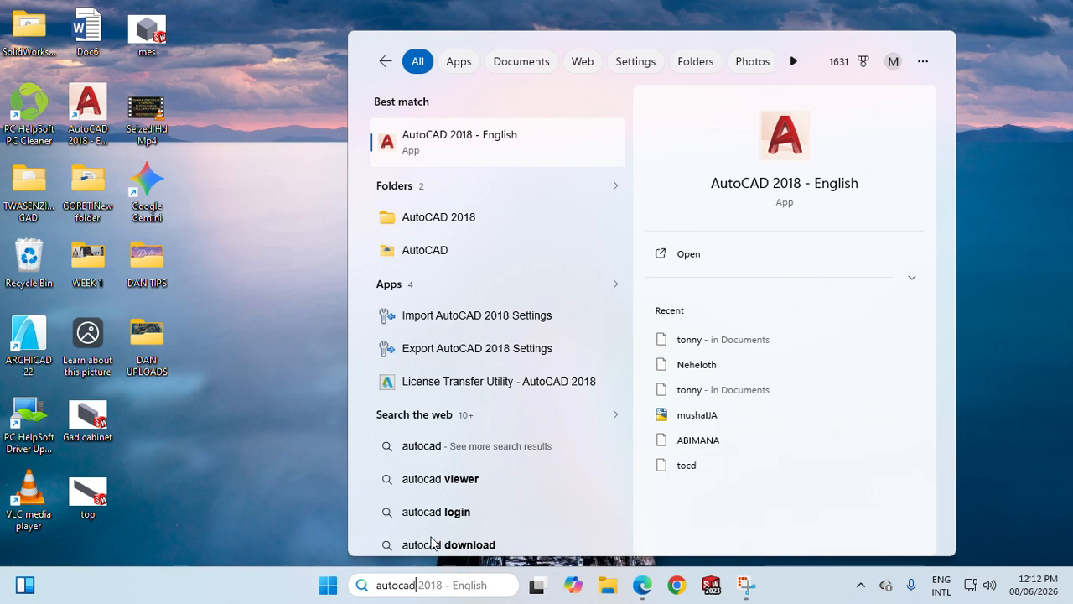
Launch AutoCAD 2018 and open the most recently used drawing, tonny.dwg
left_click(508, 149)
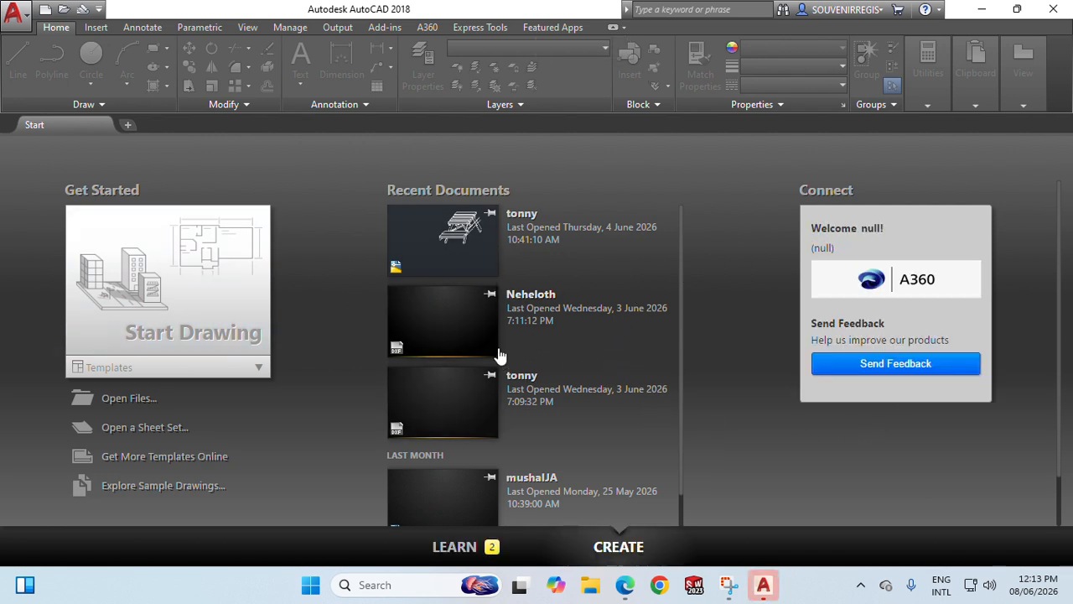
scroll(485, 379, "down", 1)
scroll(483, 374, "up", 1)
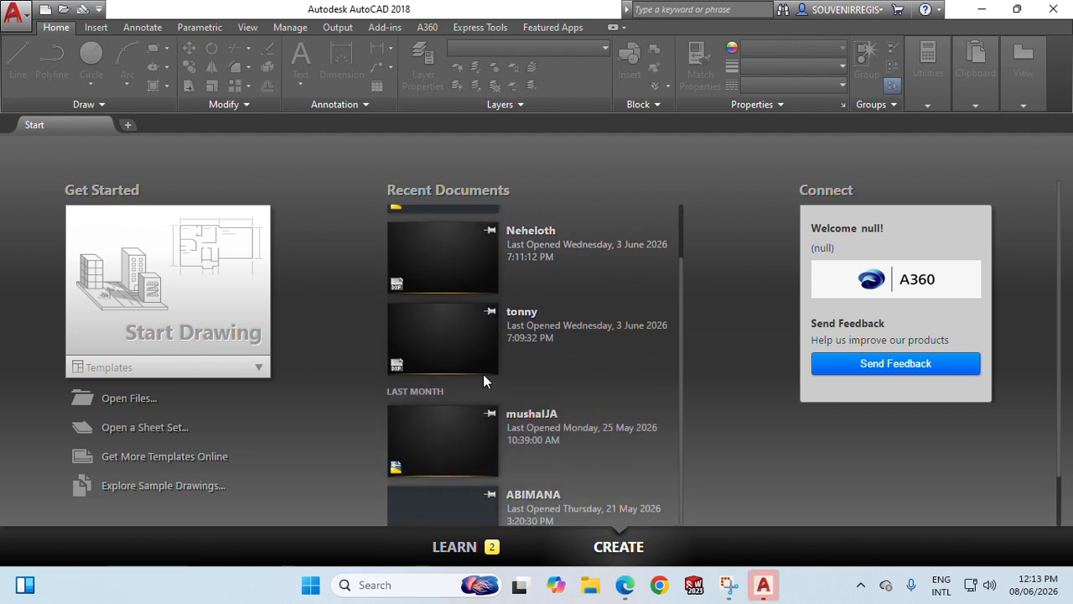
scroll(425, 285, "down", 2)
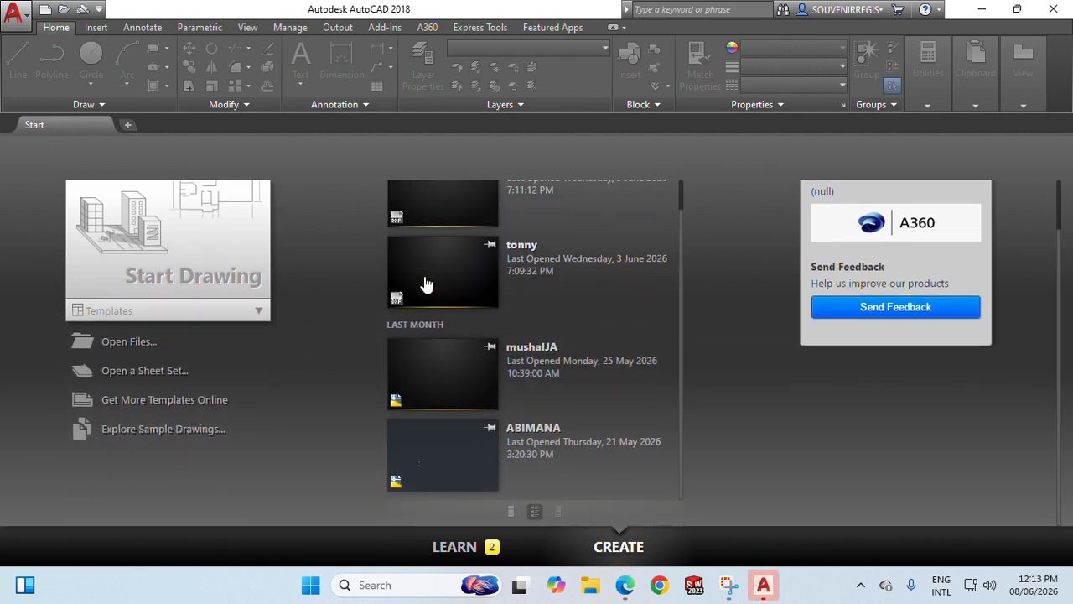
scroll(443, 383, "up", 2)
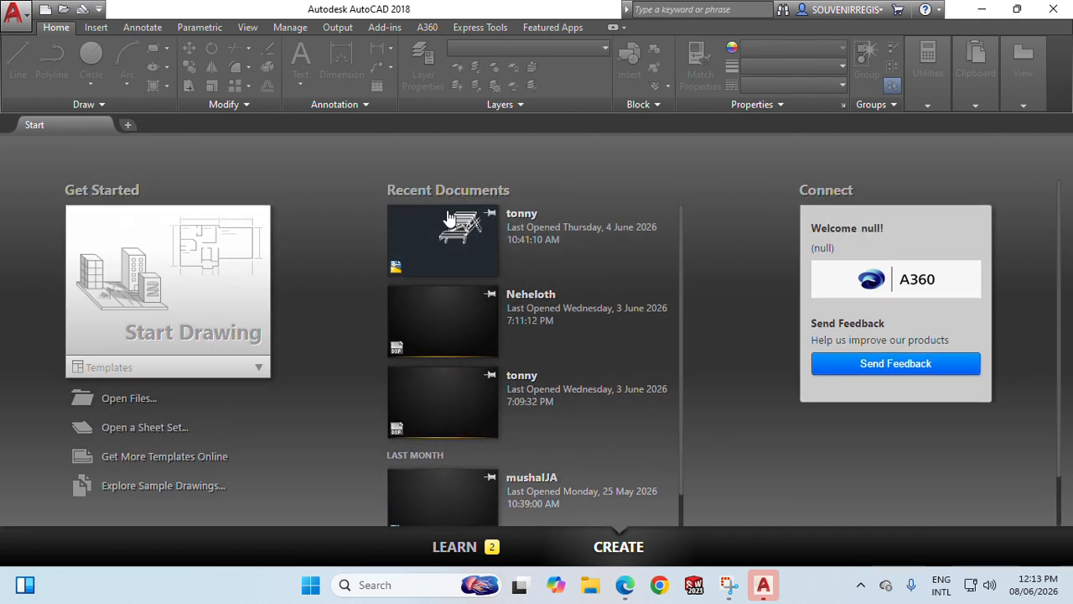
left_click(453, 233)
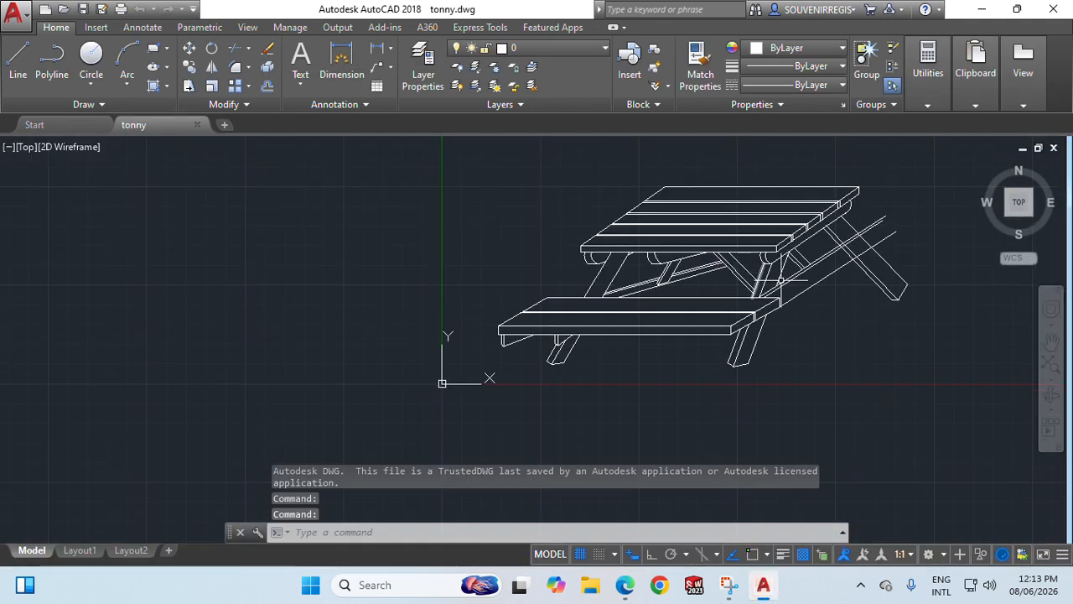
Examine the picnic table drawing, checking its tabletop, bench and legs both up close and as a whole
scroll(836, 267, "down", 3)
scroll(692, 248, "up", 8)
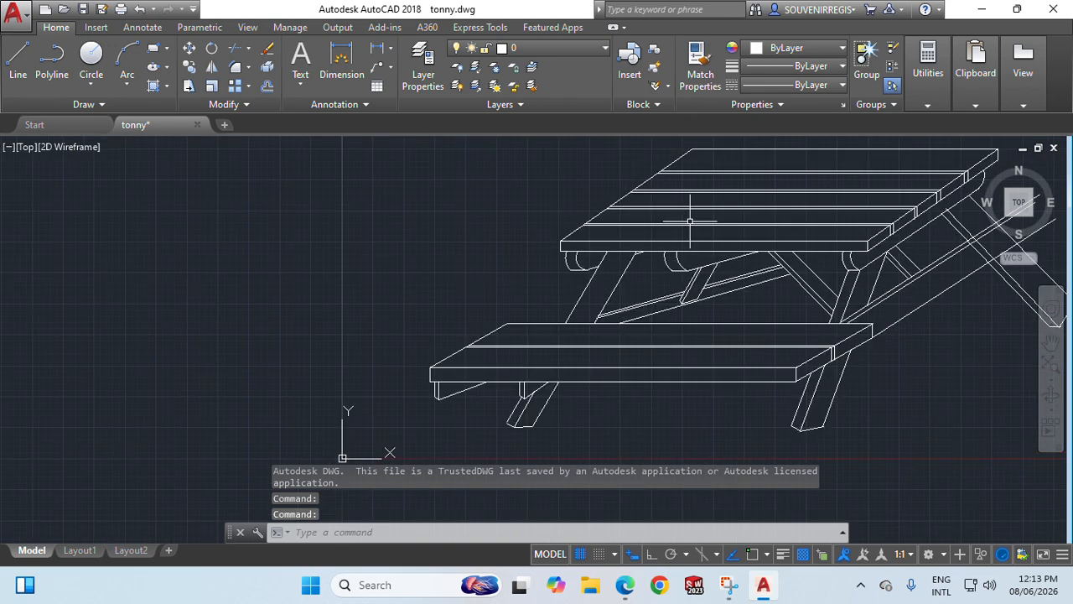
scroll(691, 248, "down", 5)
scroll(835, 216, "up", 3)
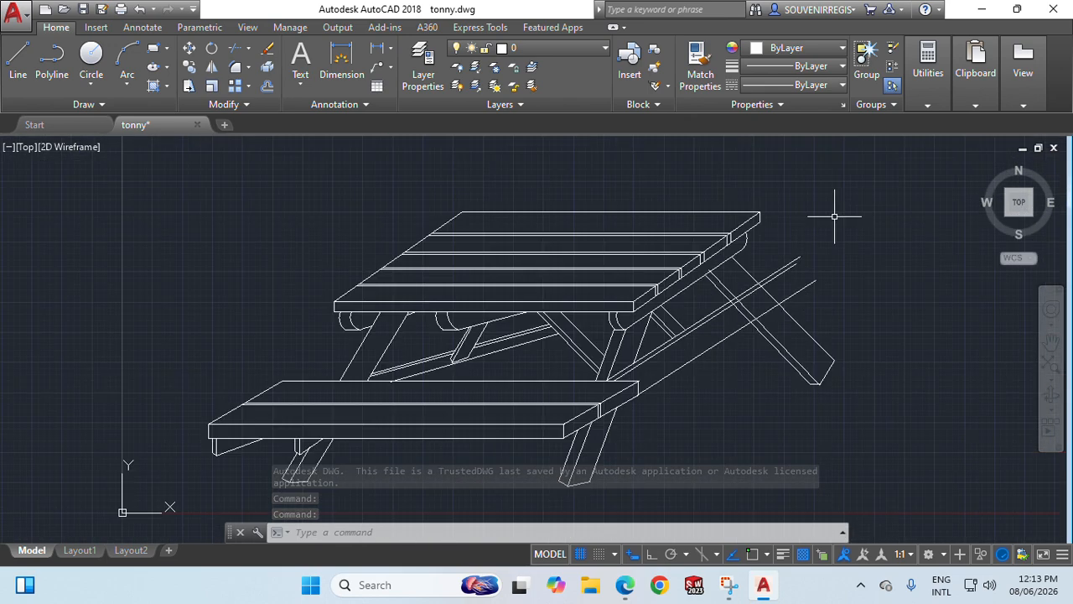
scroll(649, 266, "down", 4)
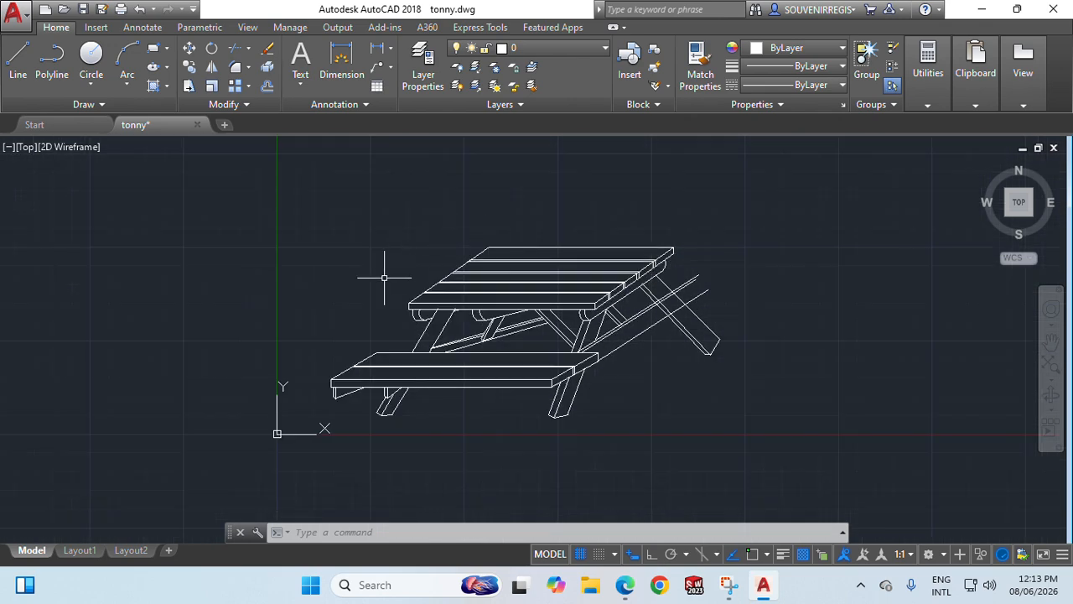
scroll(378, 295, "up", 2)
scroll(369, 308, "down", 4)
scroll(436, 374, "up", 6)
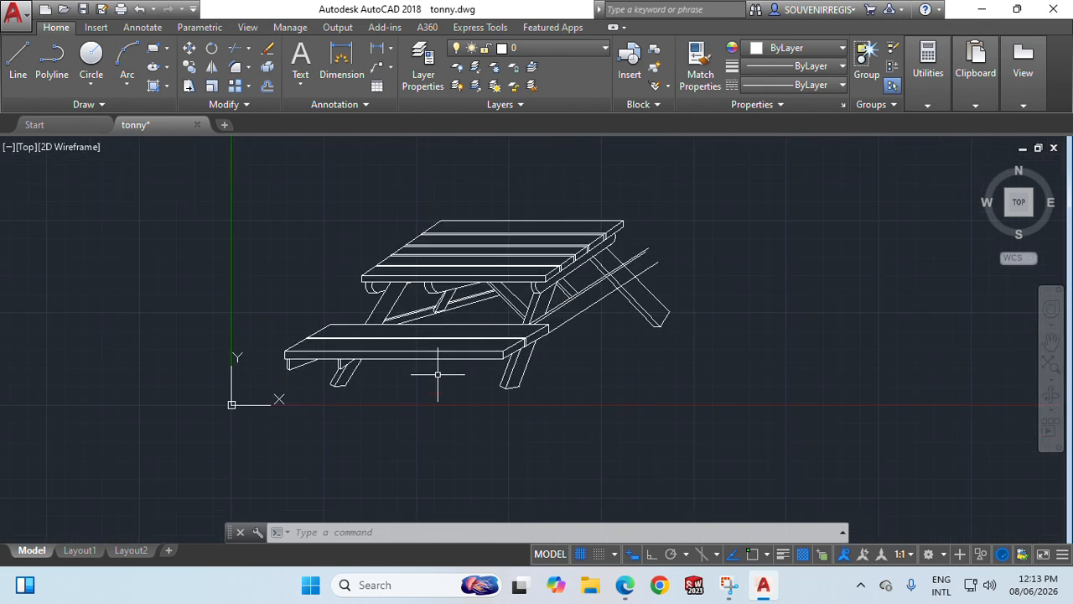
scroll(556, 222, "down", 4)
scroll(554, 201, "down", 2)
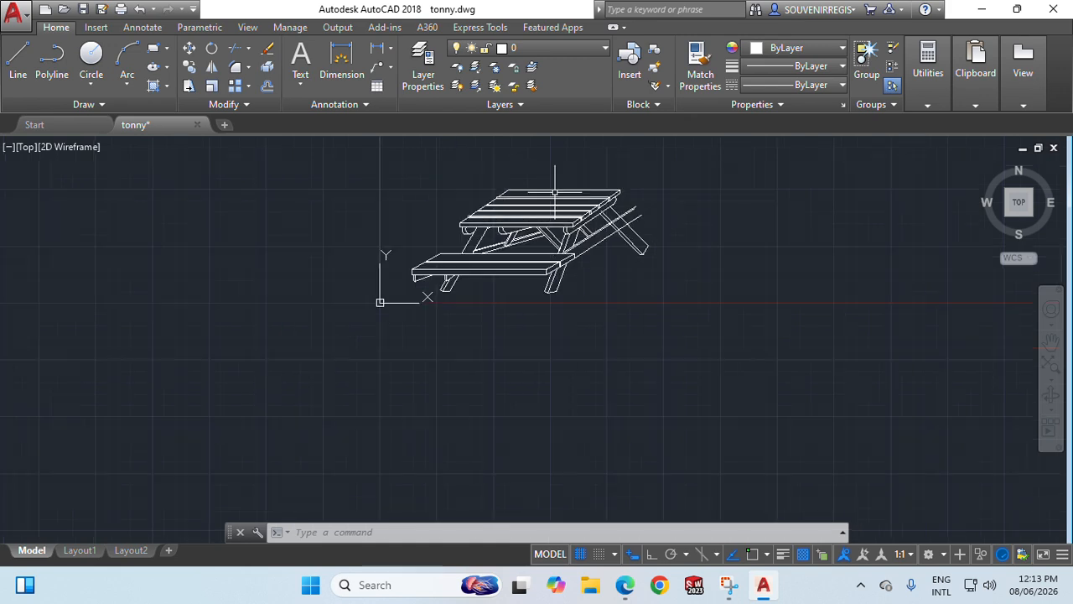
scroll(556, 180, "up", 4)
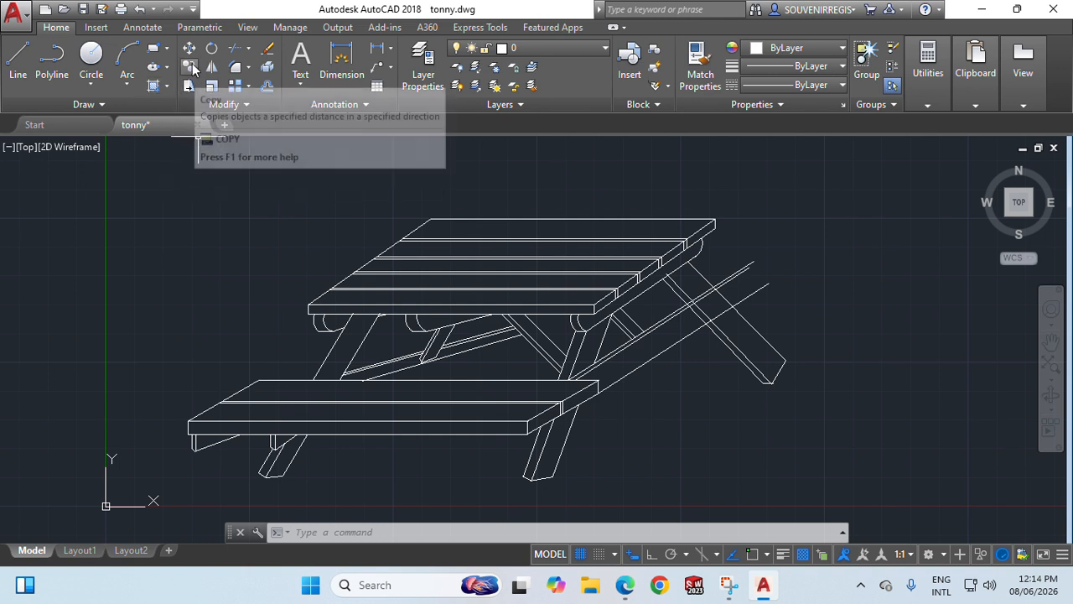
Apply a blue-to-yellow GR_LINEAR gradient to the picnic table's top planks, front edge and right-hand support
left_click(167, 87)
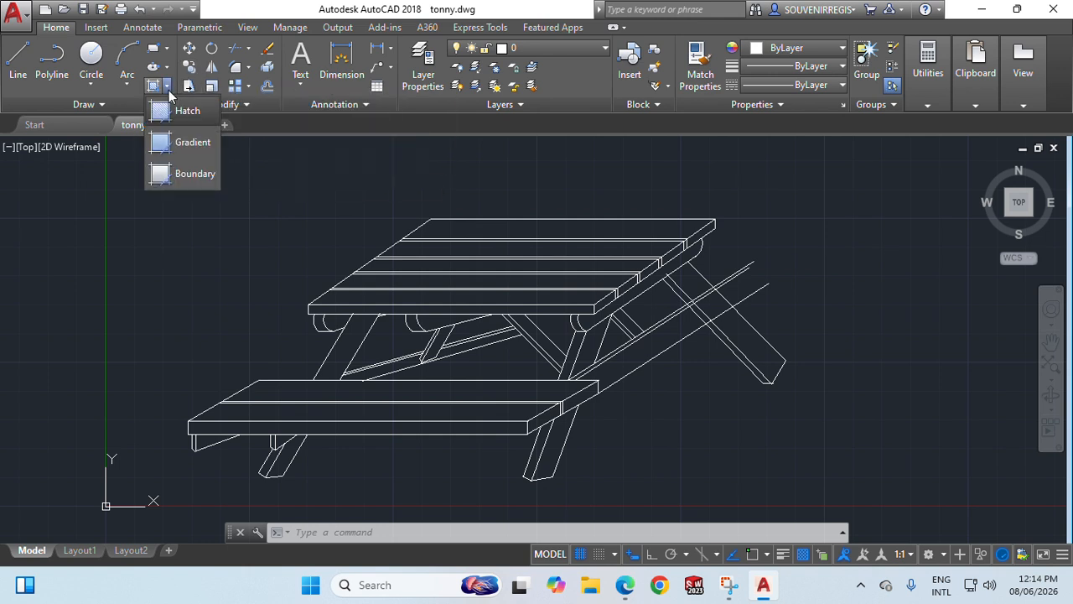
left_click(187, 143)
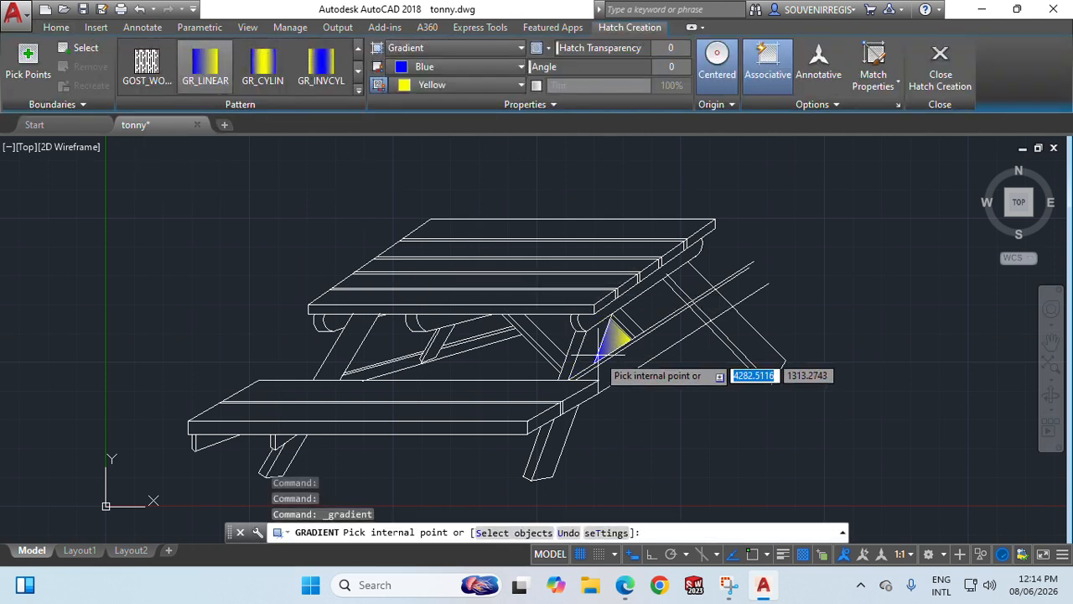
left_click(566, 298)
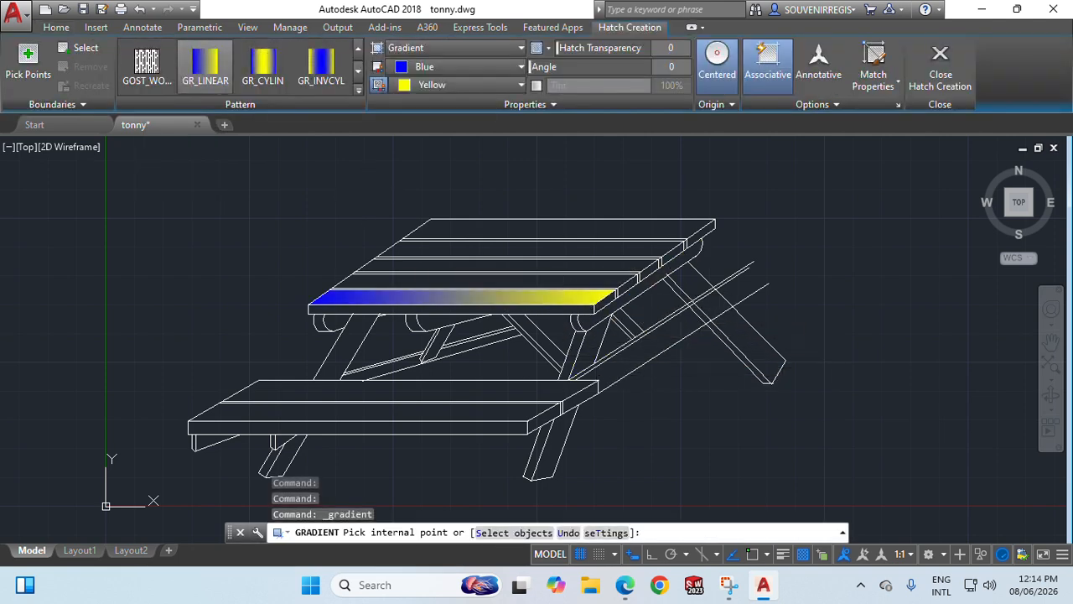
left_click(589, 226)
left_click(579, 245)
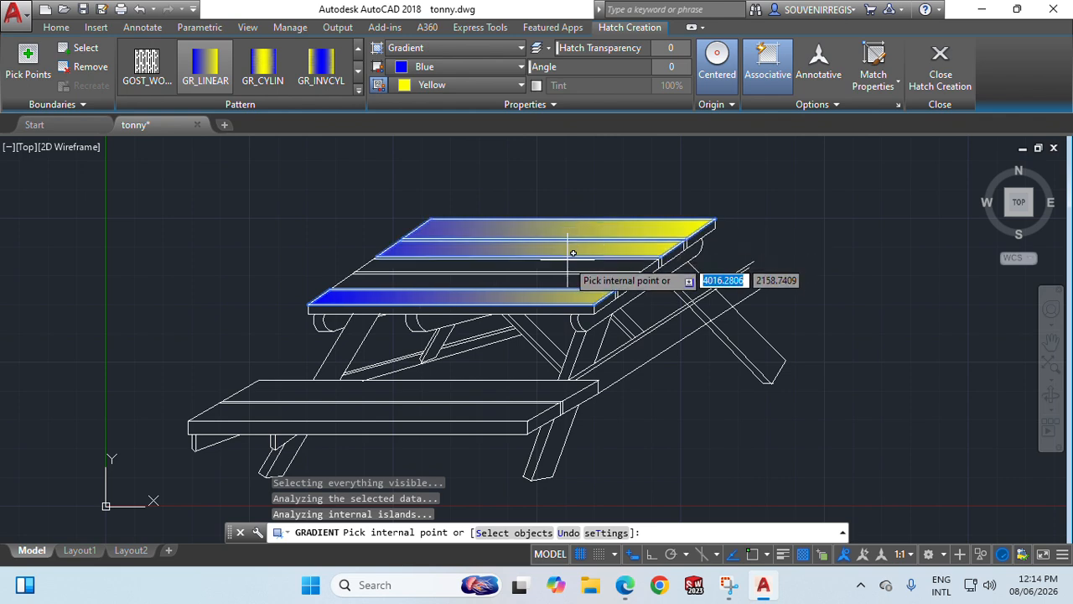
left_click(567, 262)
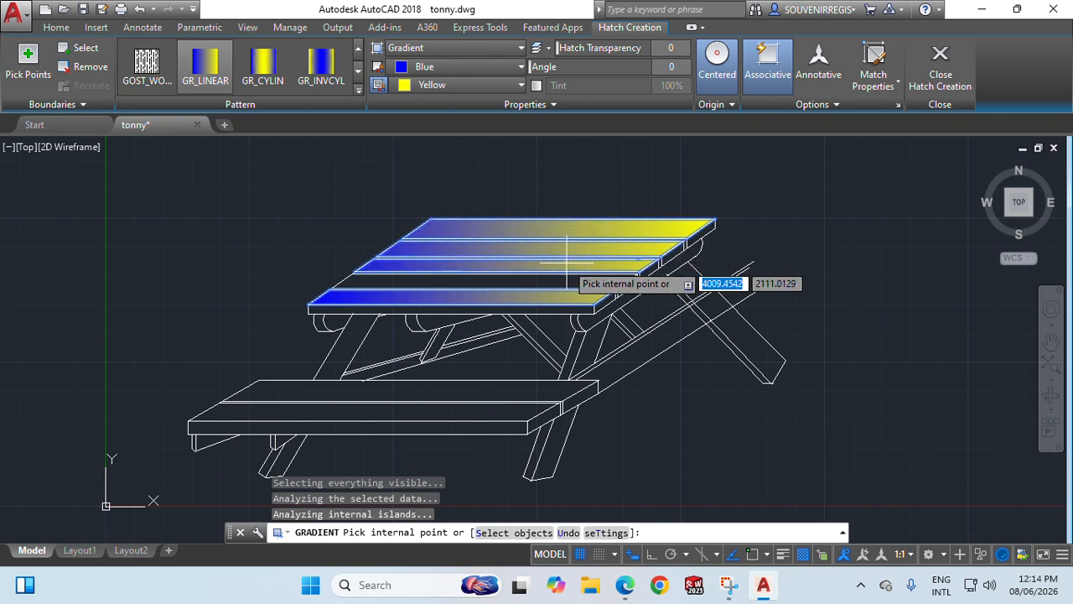
left_click(651, 273)
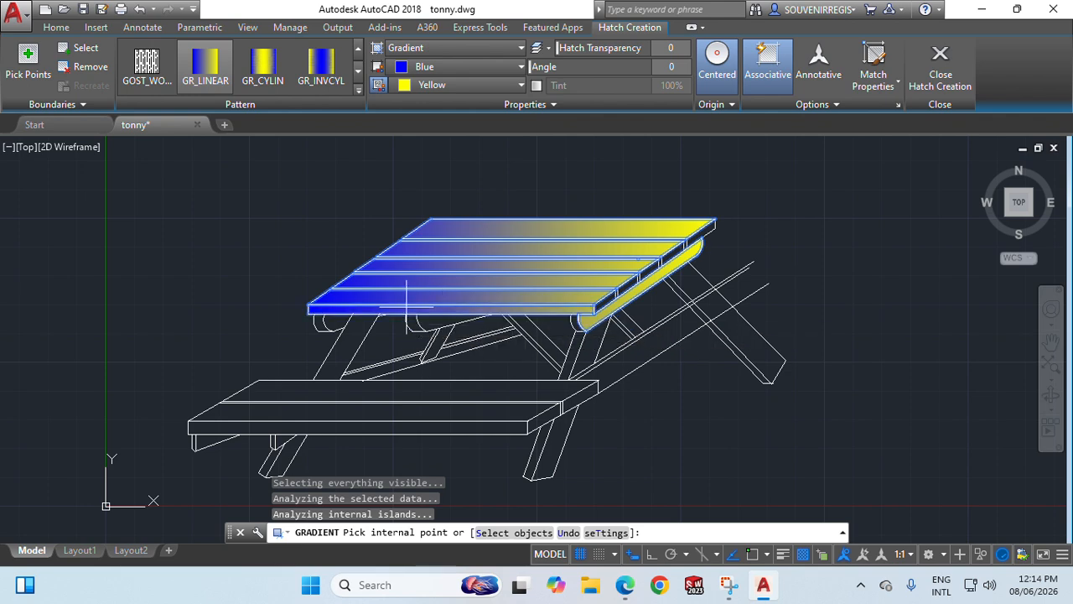
Extend the gradient to the right rear leg and long diagonal rail, dismissing boundary errors and suppressing repeats of the message
left_click(719, 311)
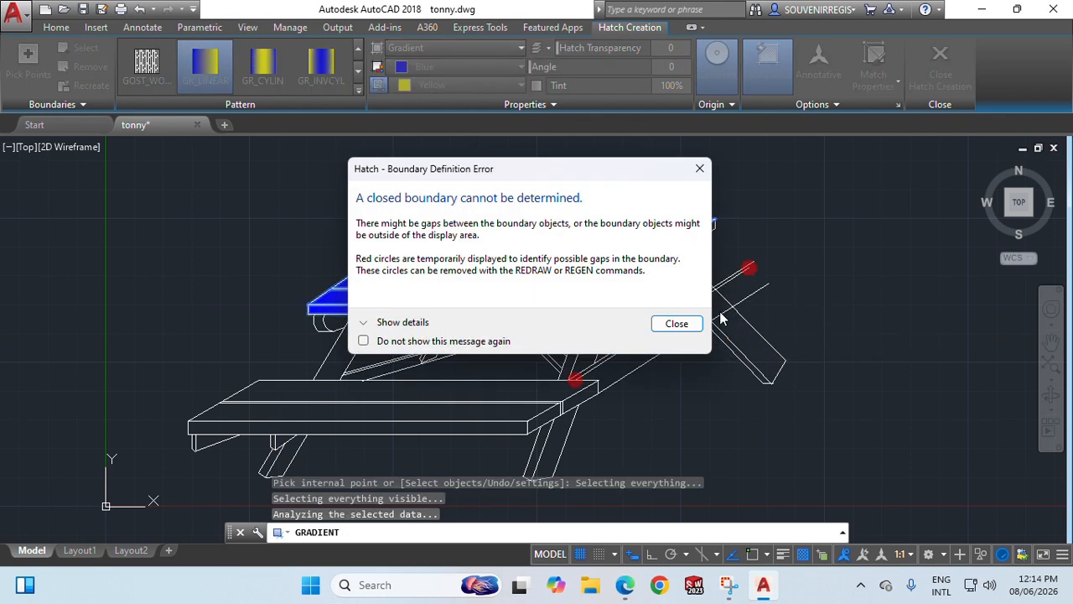
left_click(679, 326)
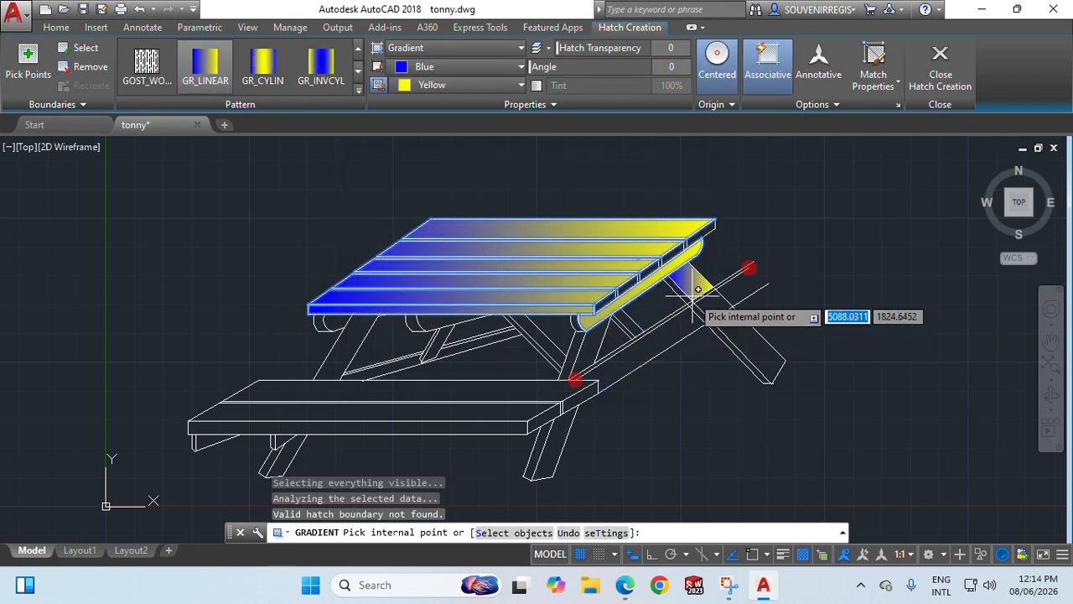
left_click(717, 306)
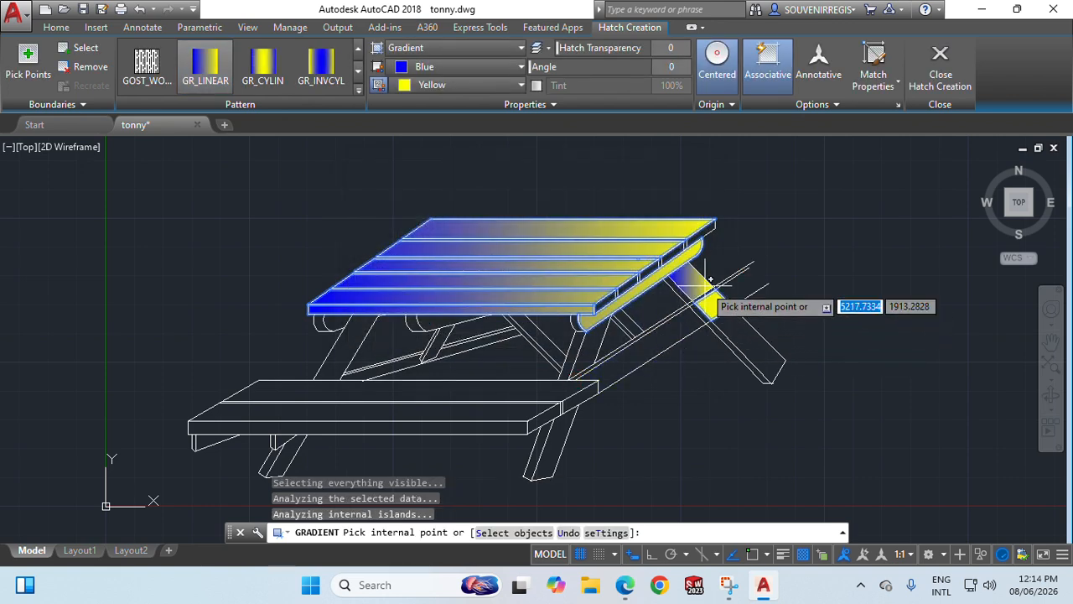
left_click(677, 324)
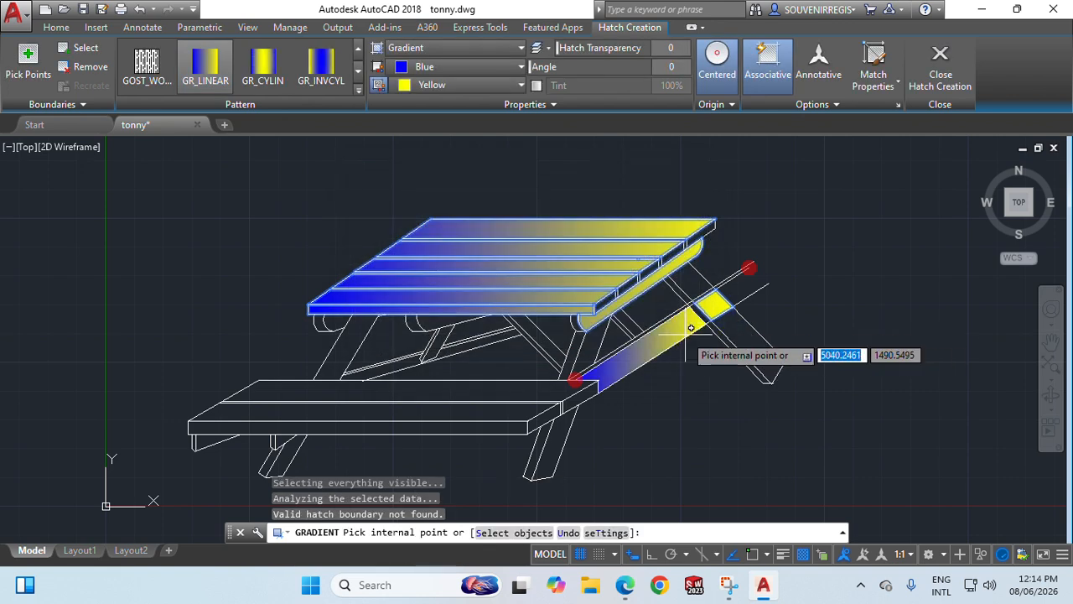
left_click(753, 334)
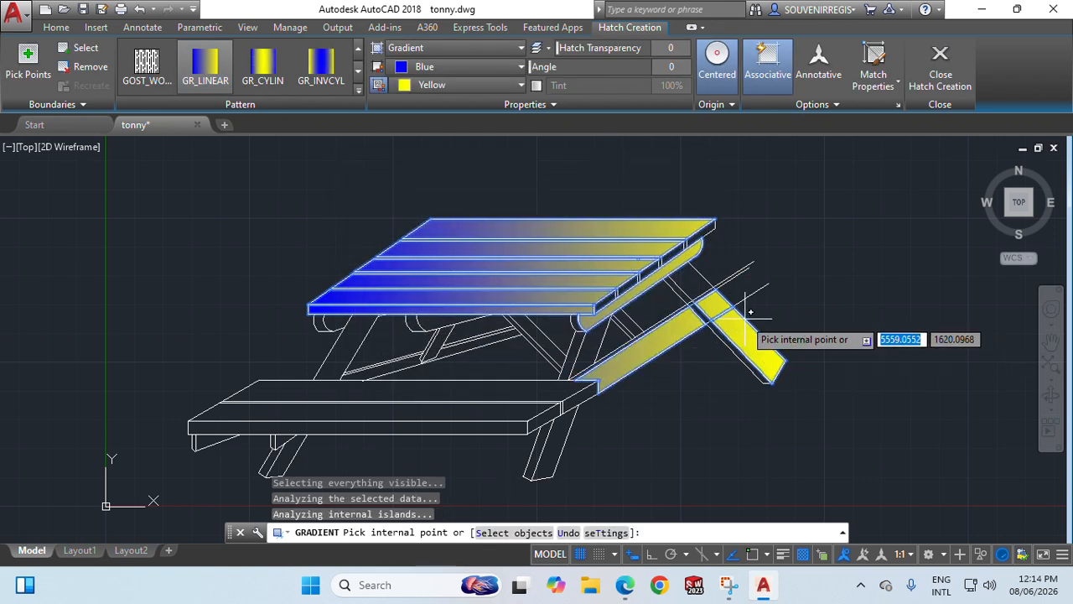
left_click(685, 297)
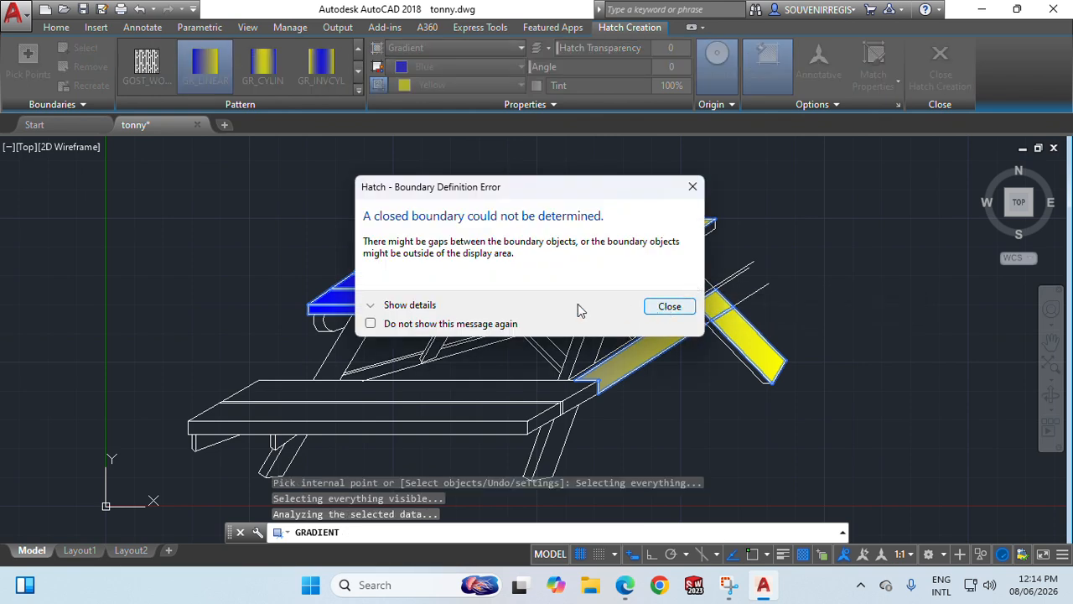
left_click(397, 306)
left_click(669, 460)
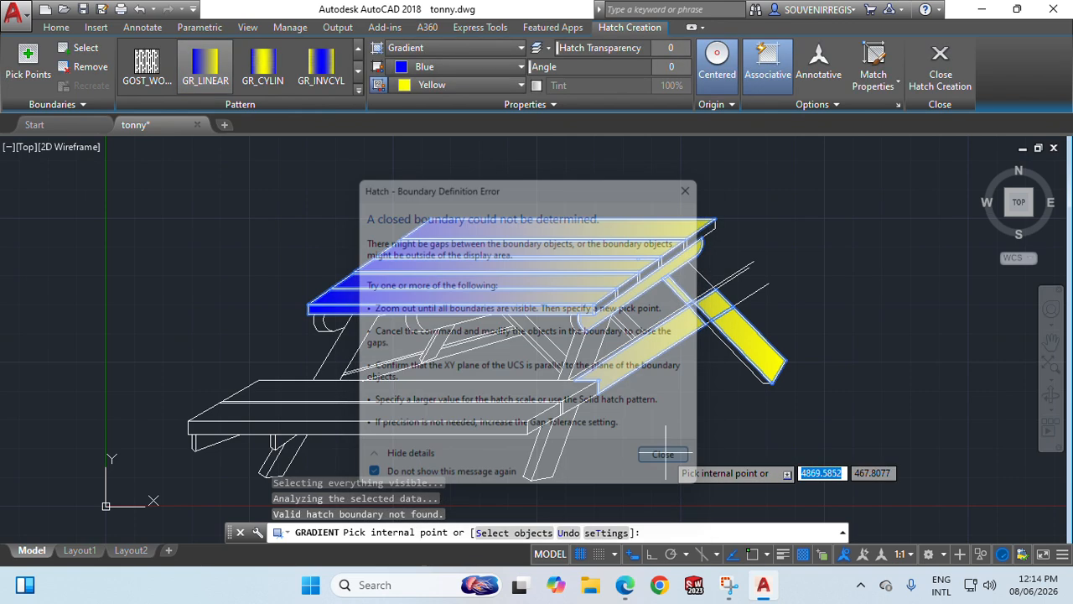
Extend the gradient to the bench planks, left leg and rear braces, try GR_CYLIN, and end the fill
left_click(552, 392)
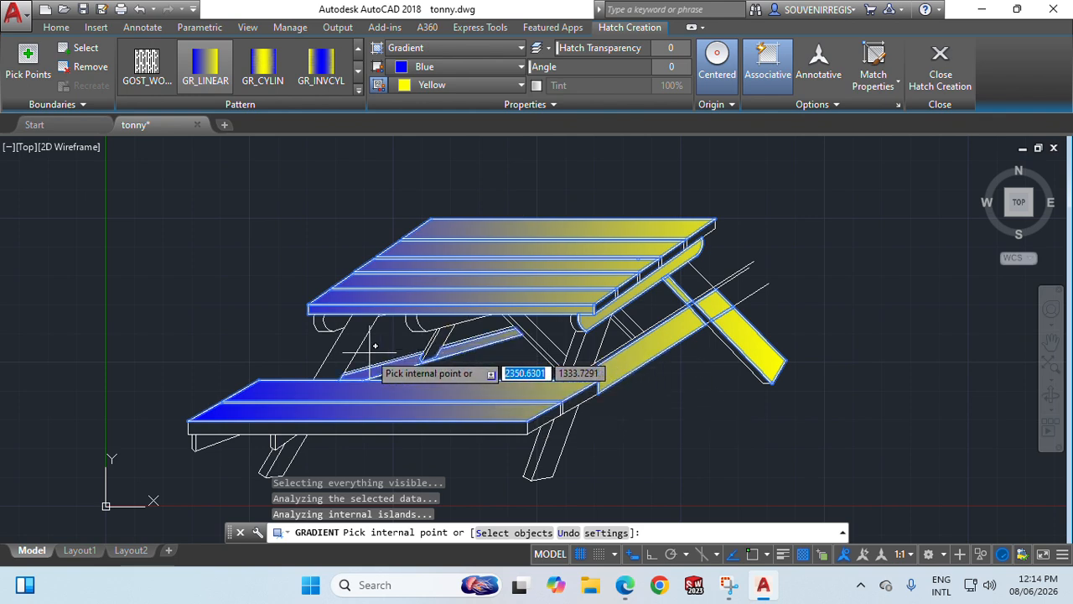
left_click(484, 328)
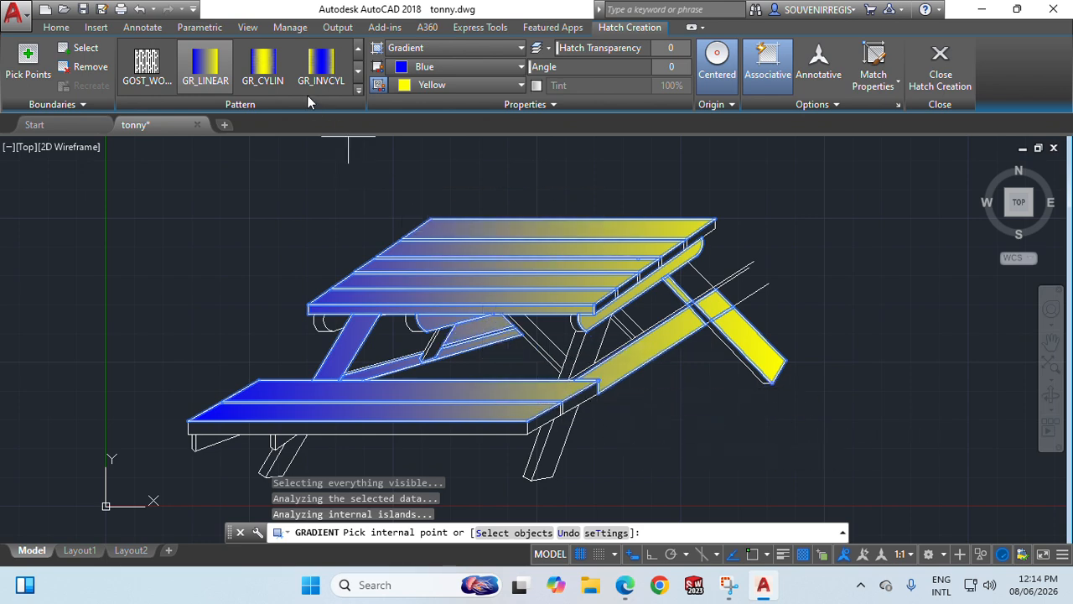
left_click(289, 77)
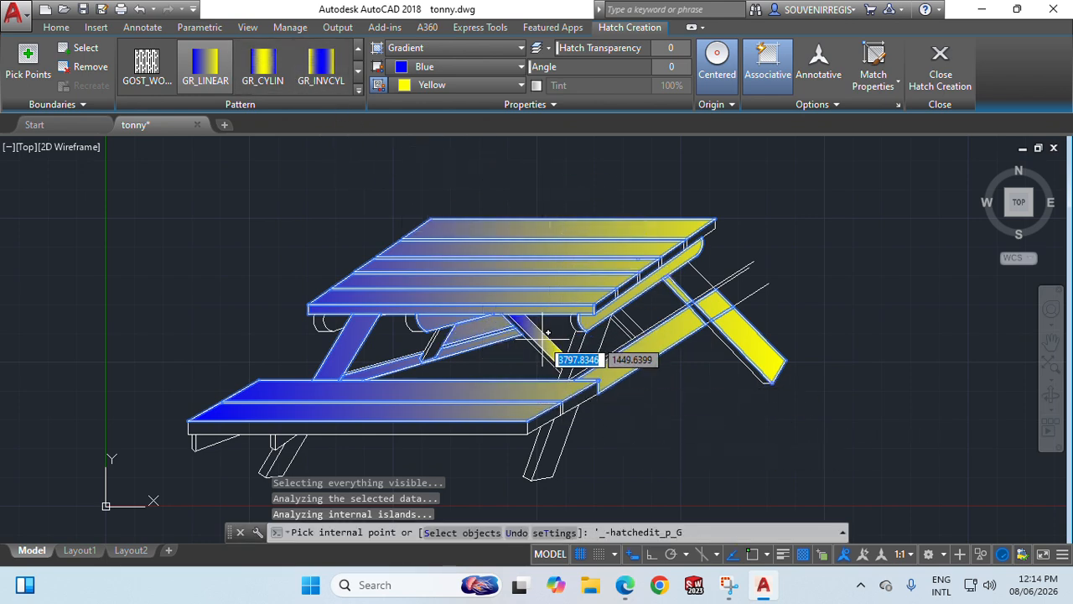
left_click(479, 317)
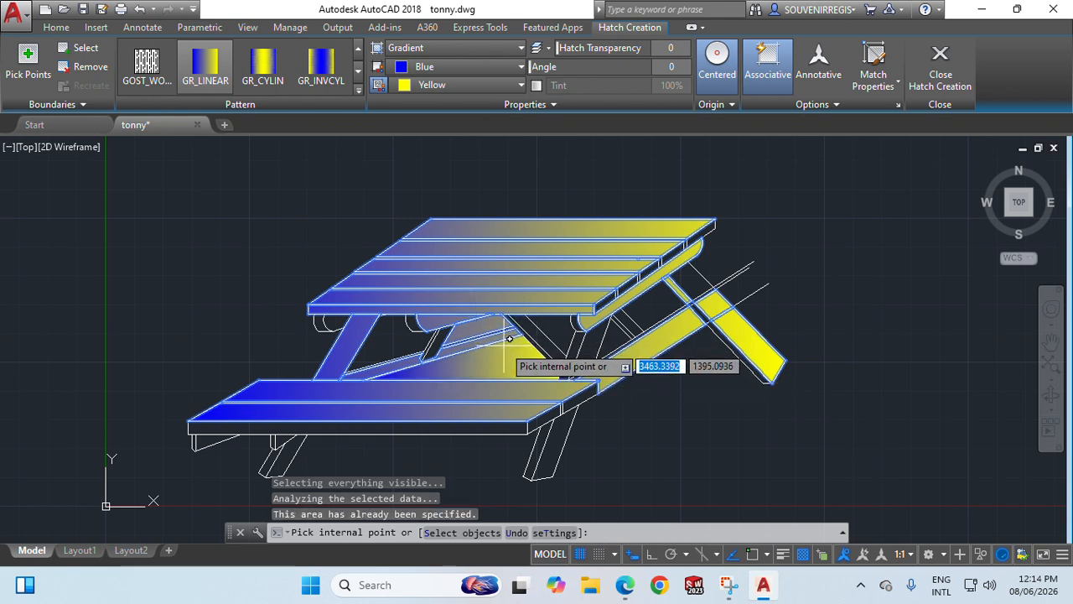
key("Escape")
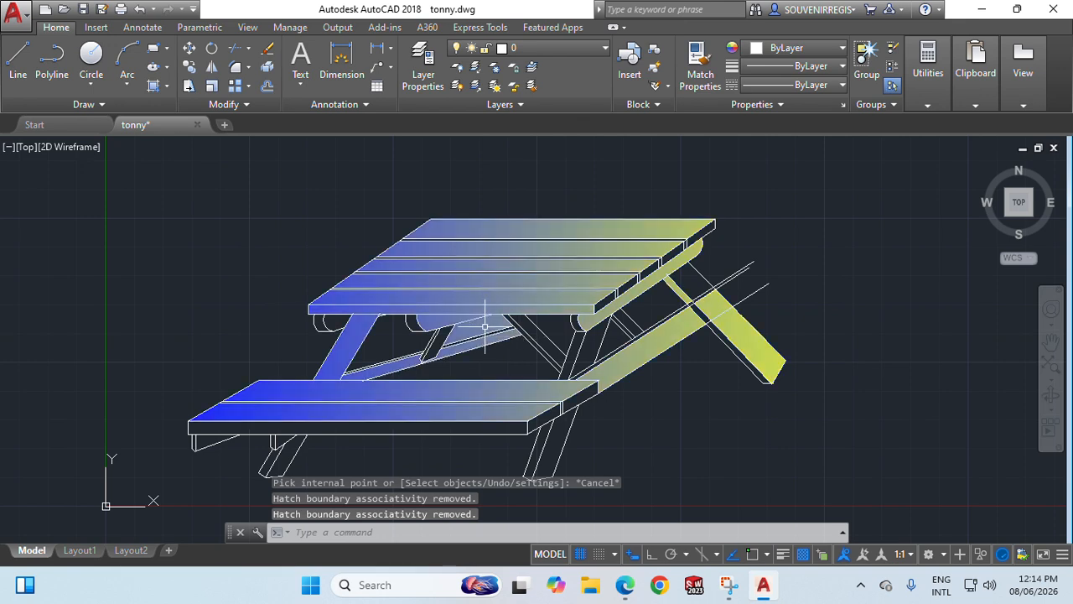
Delete the gradient fill from the picnic table
left_click(485, 325)
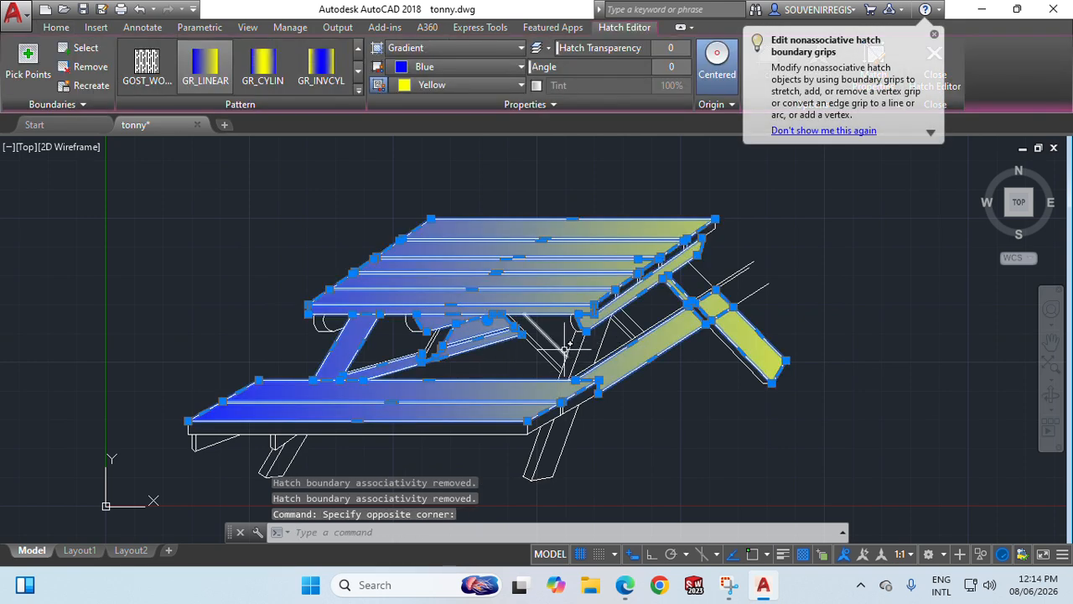
key("Delete")
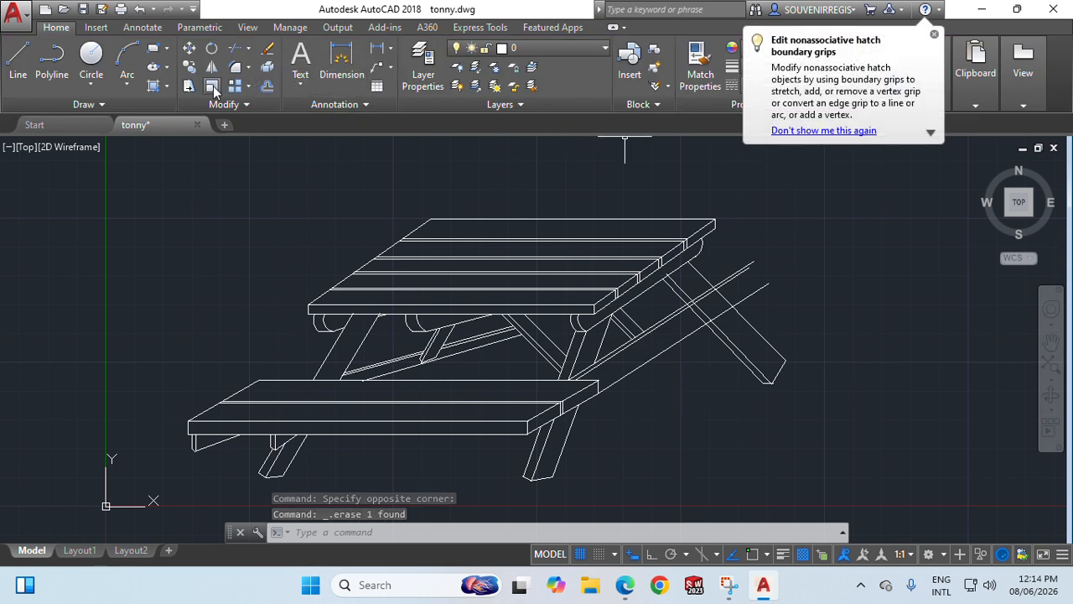
Fill the picnic table's five top planks with the third ACAD_ISO hatch pattern listed after INSUL
left_click(167, 85)
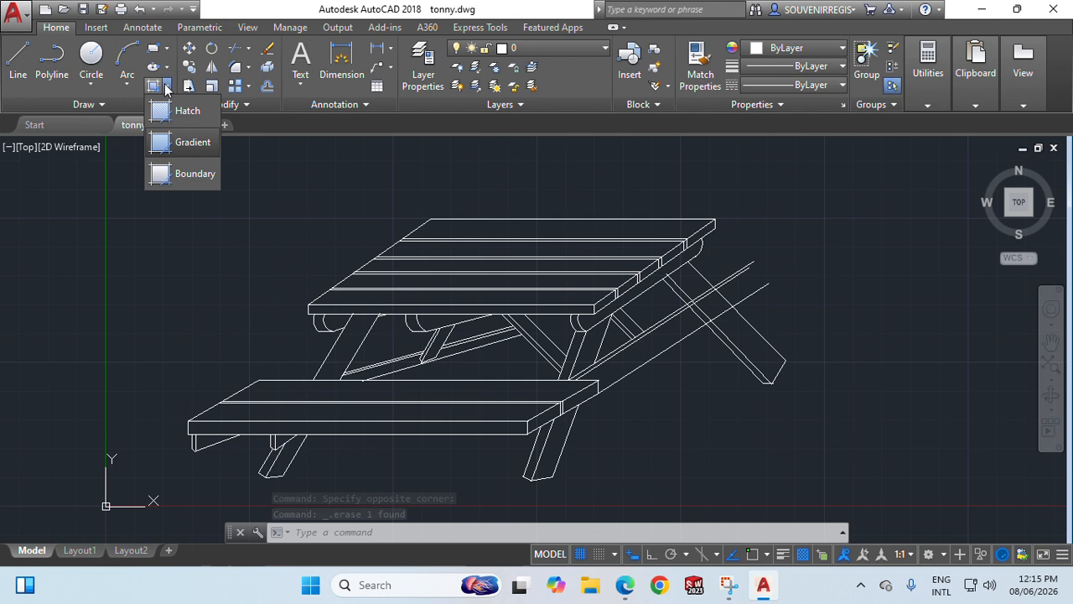
left_click(196, 156)
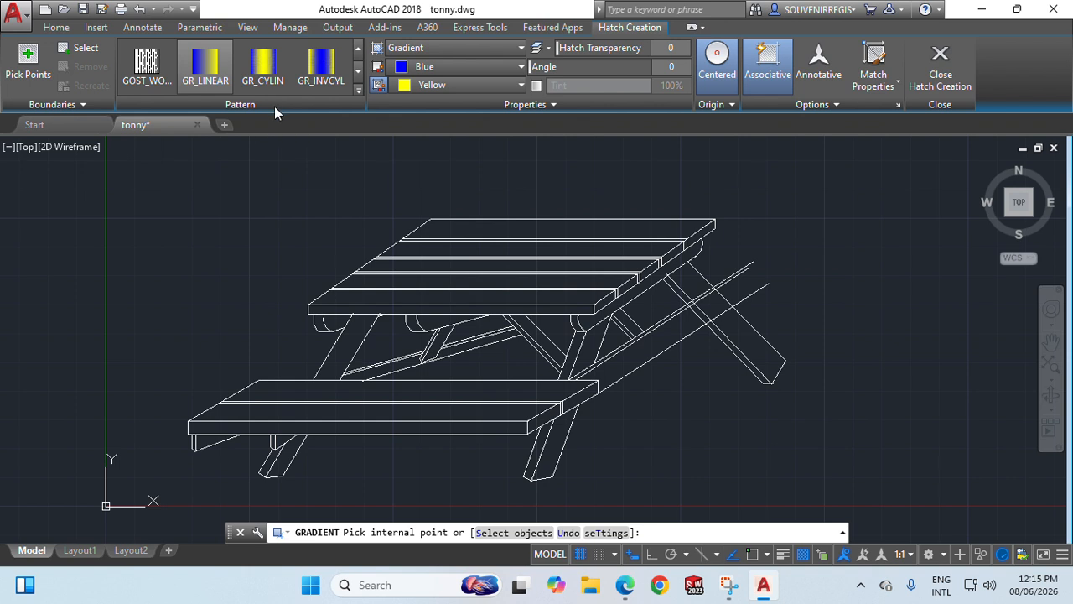
left_click(359, 72)
left_click(359, 72)
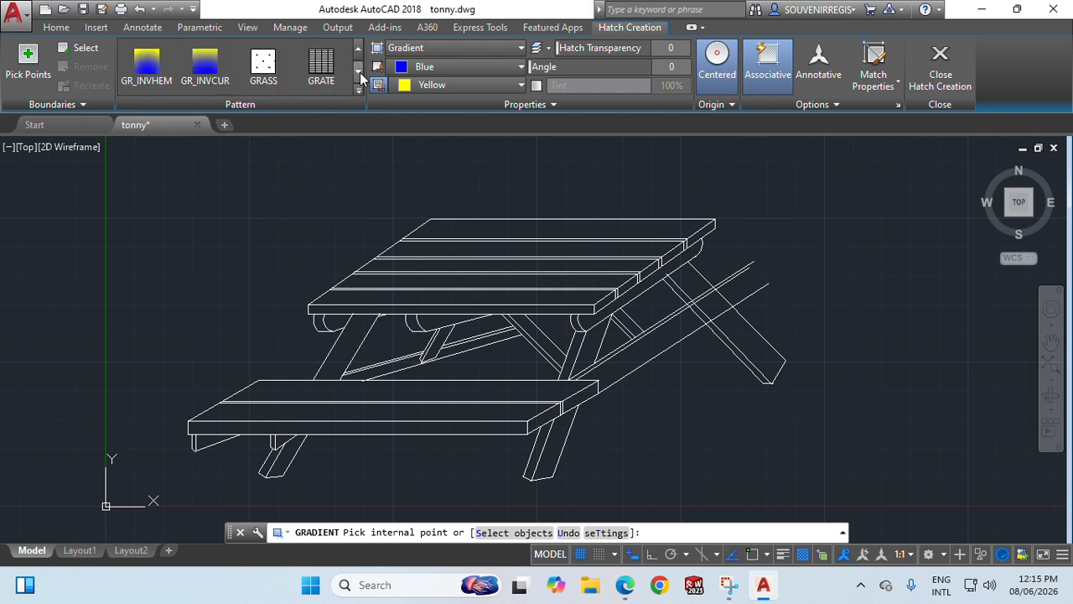
left_click(359, 72)
left_click(359, 72)
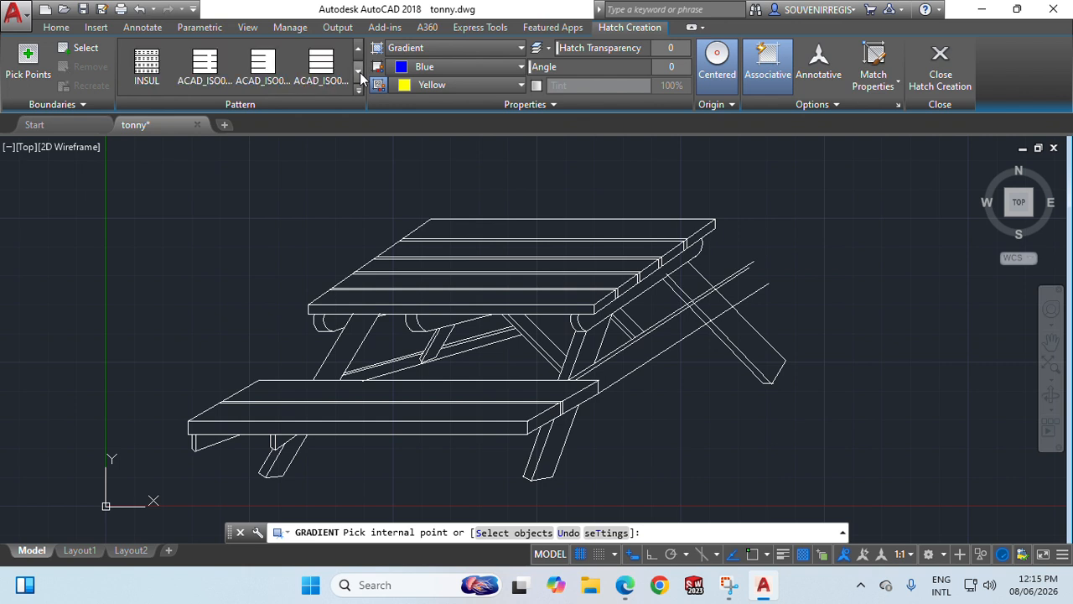
left_click(321, 67)
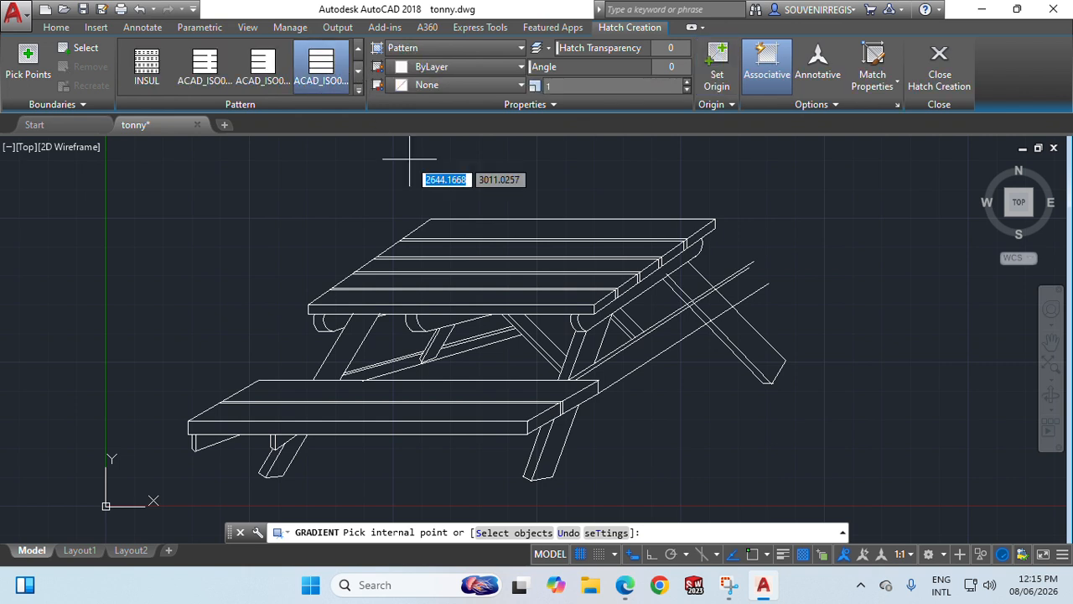
left_click(512, 284)
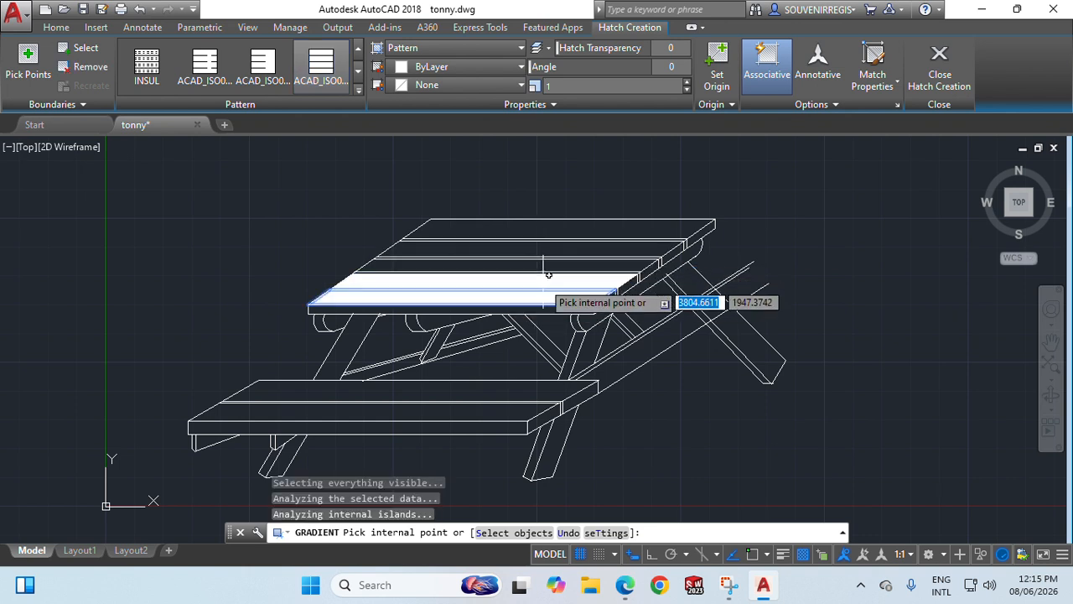
left_click(543, 281)
left_click(544, 263)
left_click(544, 245)
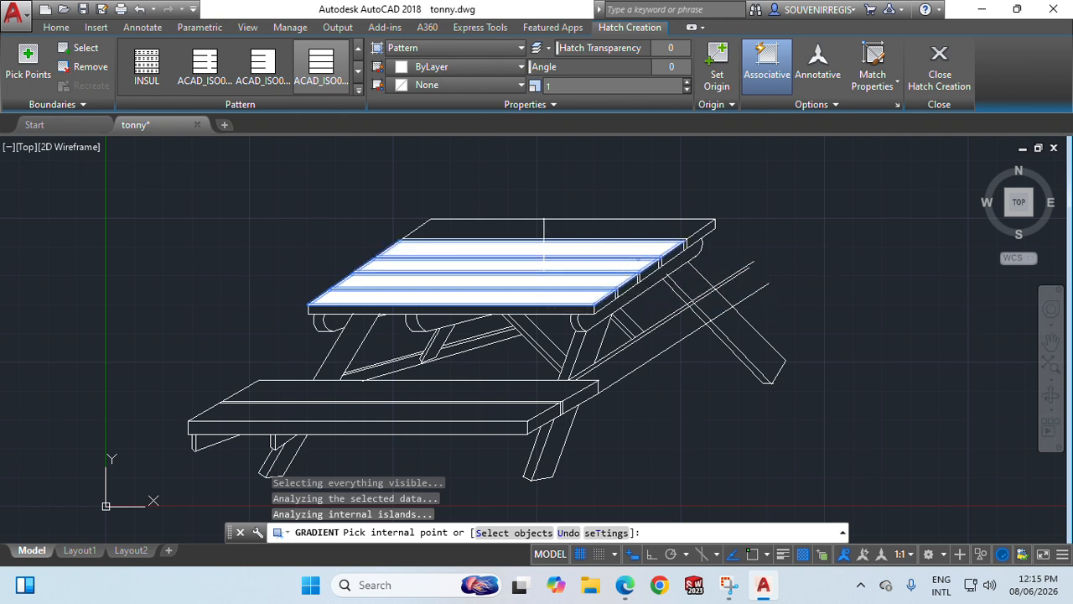
left_click(544, 232)
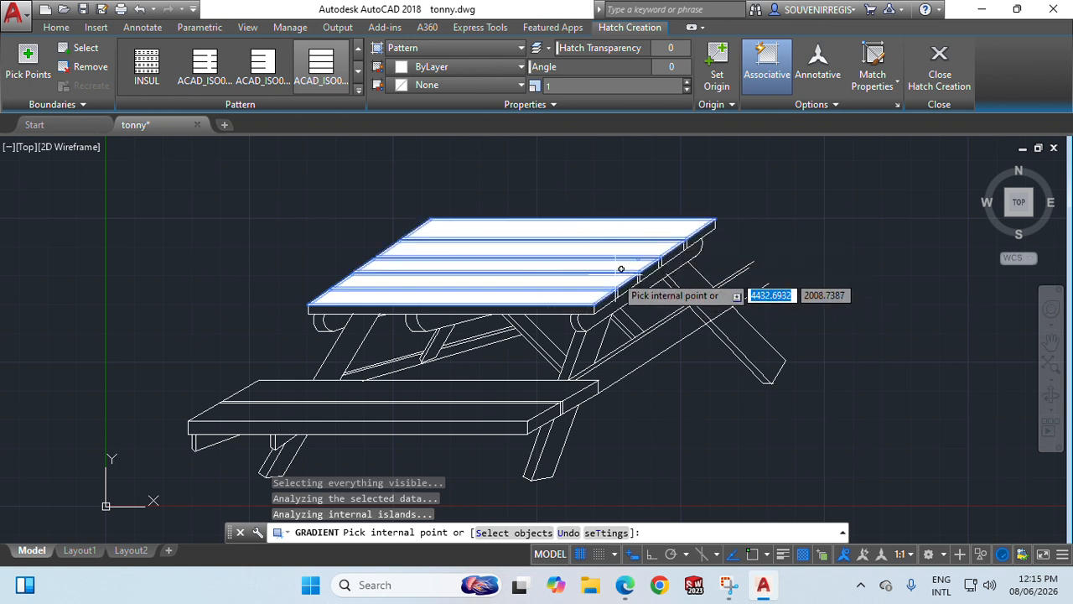
key("Return")
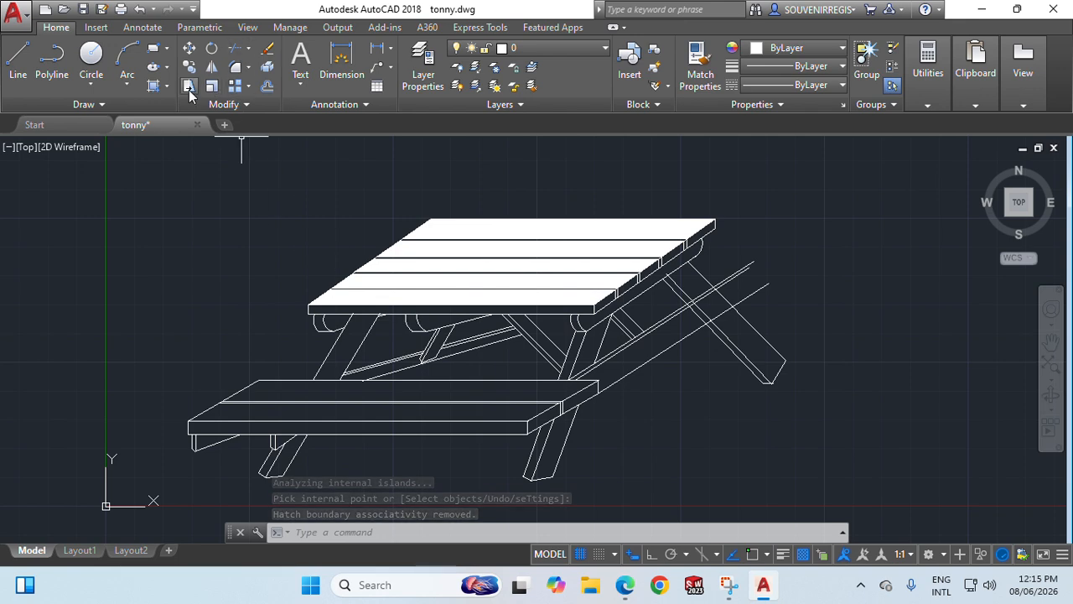
Fill the two bench seat planks with the second ACAD_ISO hatch pattern listed after INSUL
left_click(153, 86)
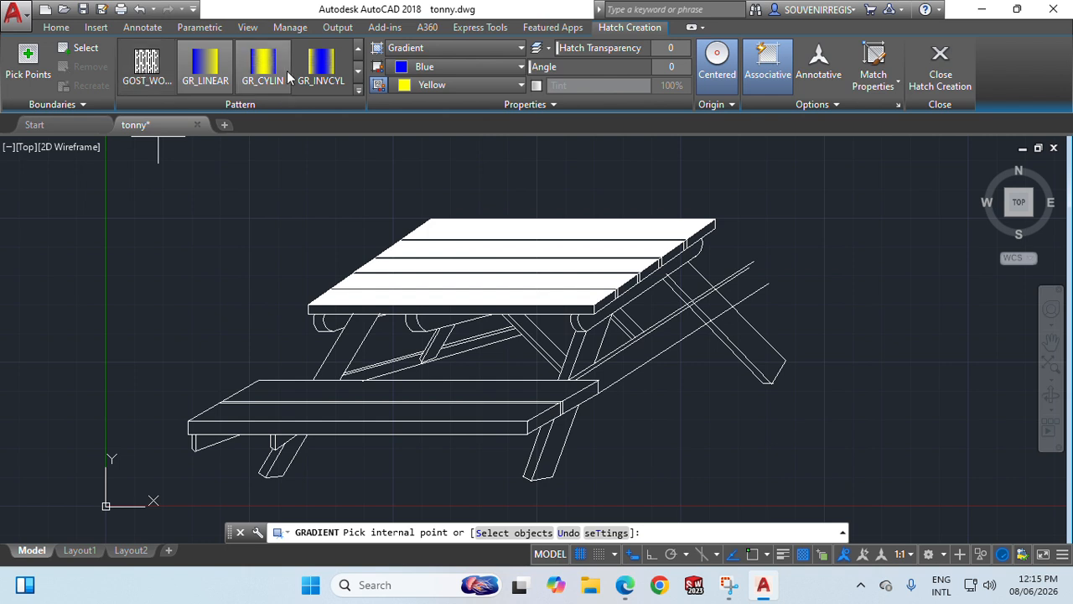
left_click(359, 72)
left_click(359, 72)
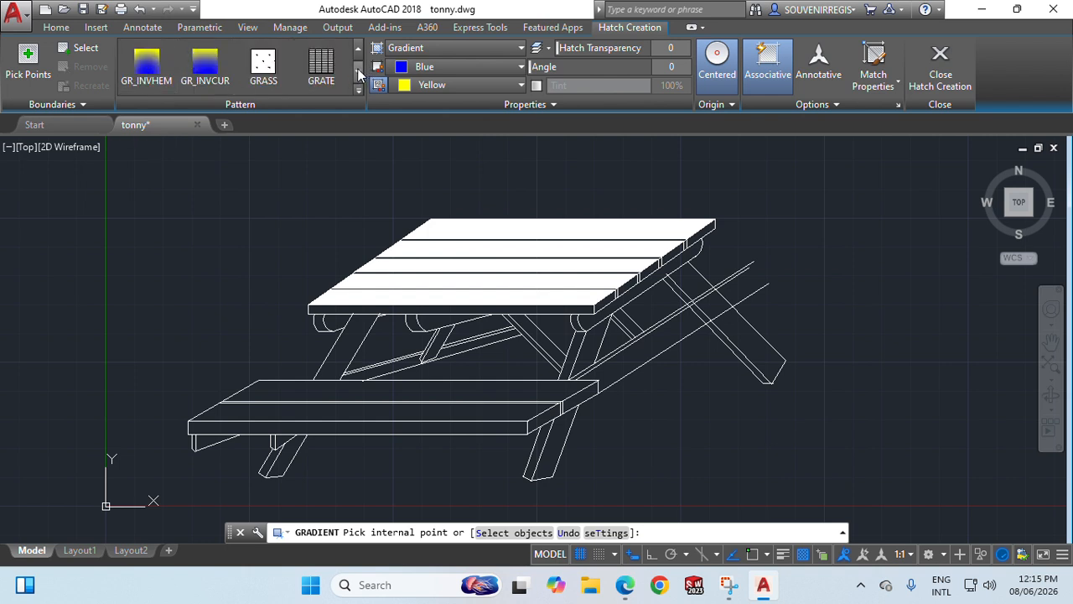
left_click(359, 72)
left_click(358, 72)
left_click(248, 64)
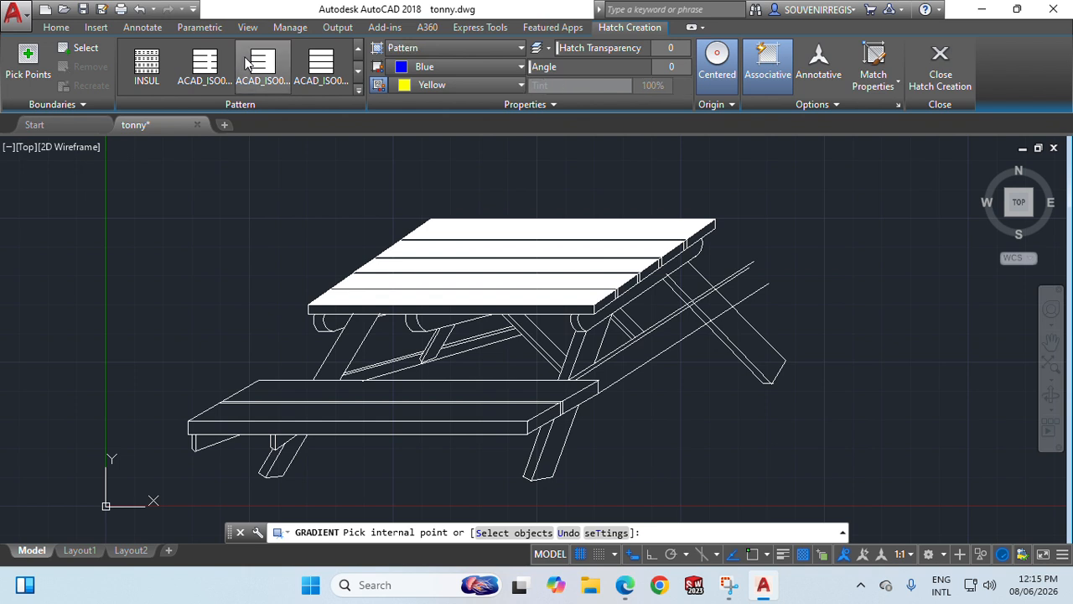
left_click(374, 401)
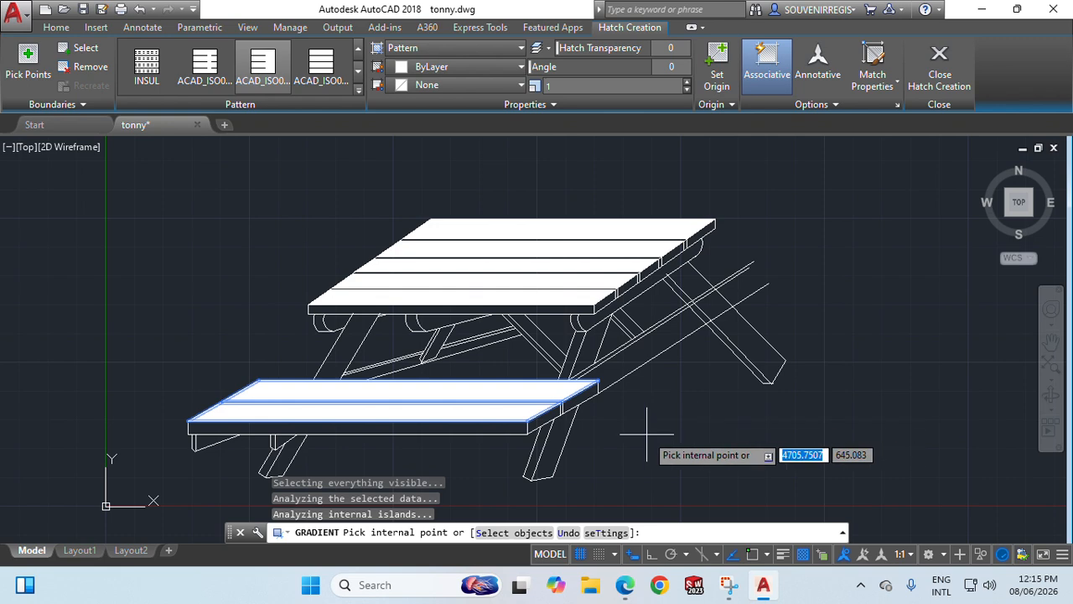
key("Return")
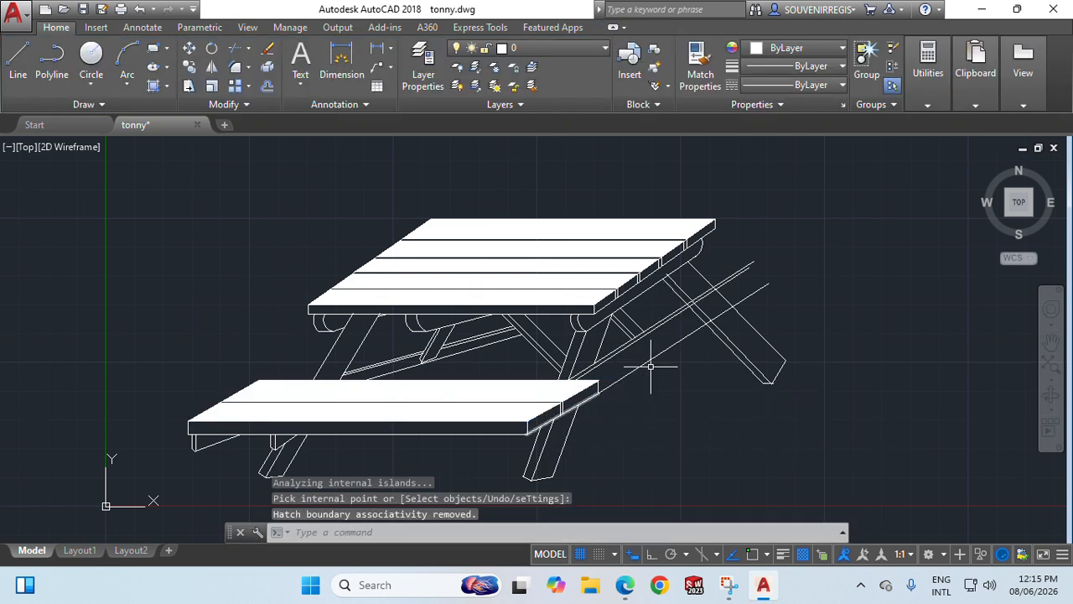
Examine how the hatch patterns on the tabletop and bench planks display at different magnifications
scroll(736, 312, "down", 2)
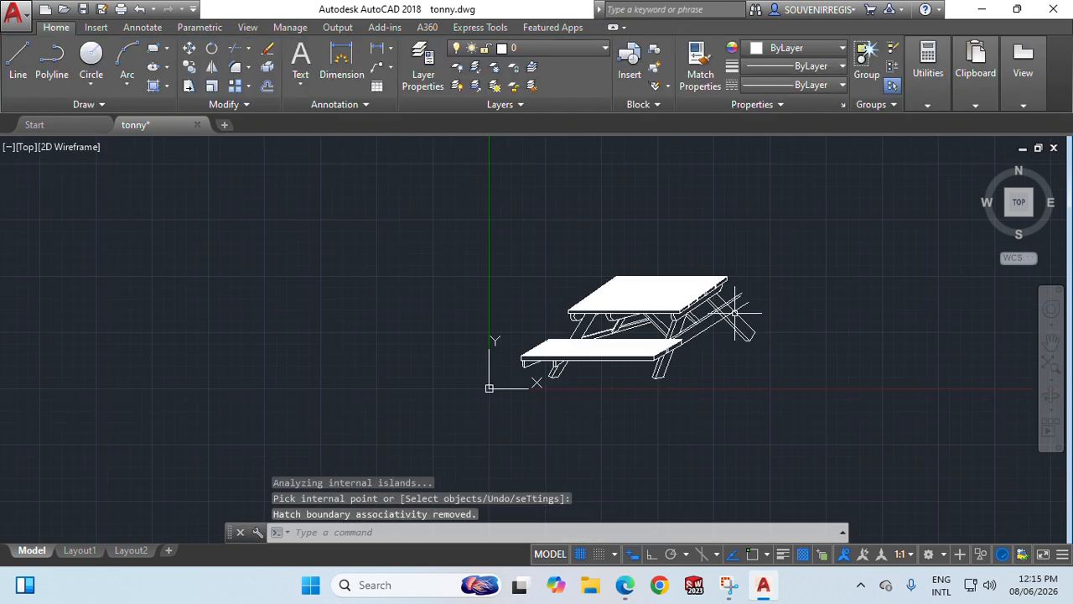
scroll(734, 312, "up", 4)
scroll(731, 312, "down", 3)
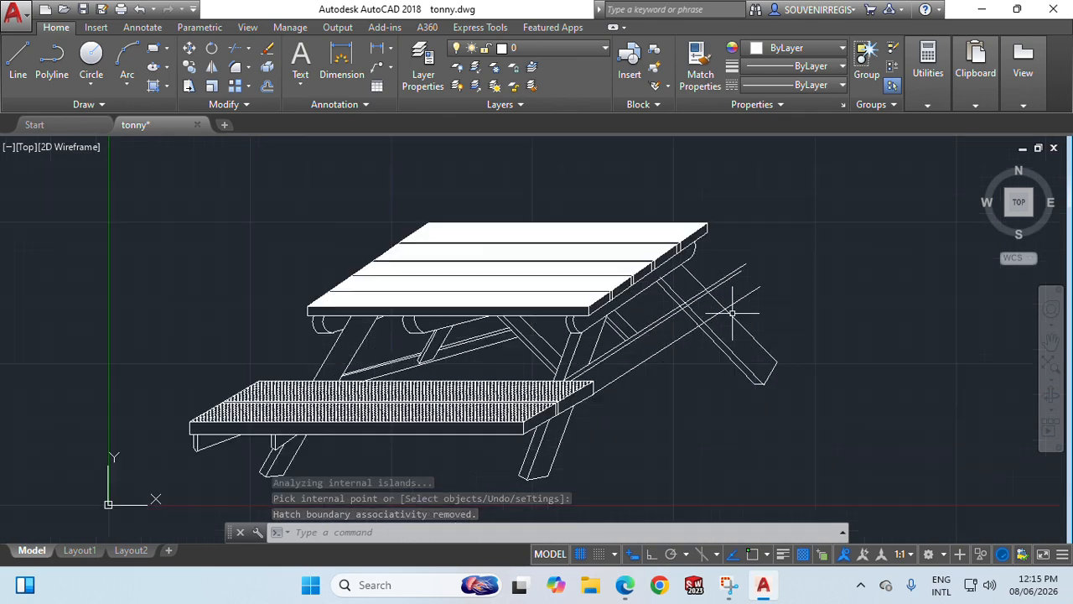
scroll(731, 312, "down", 2)
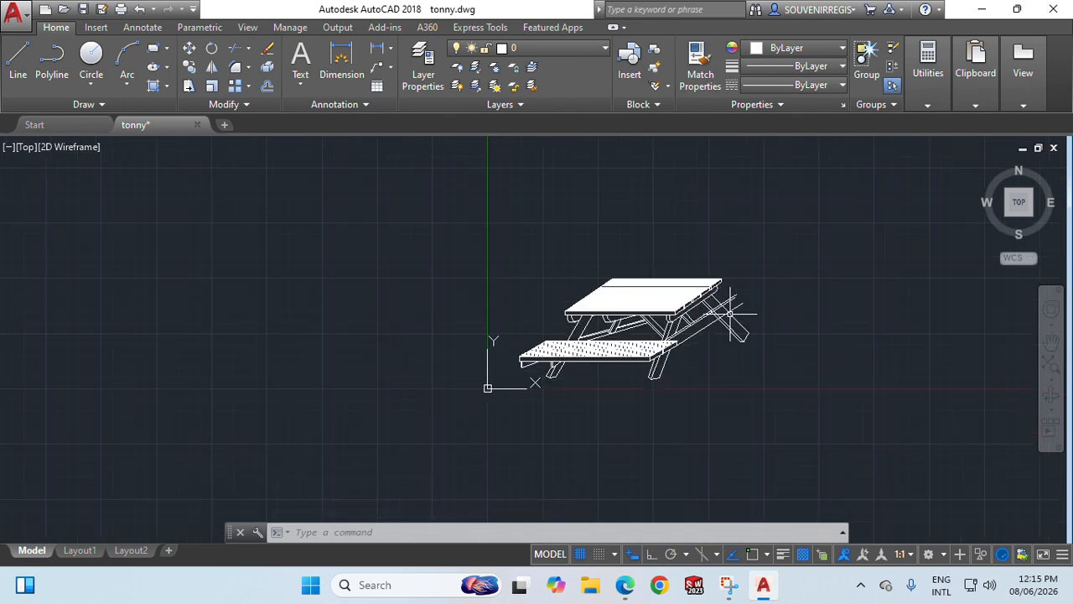
scroll(731, 312, "up", 4)
scroll(730, 313, "up", 2)
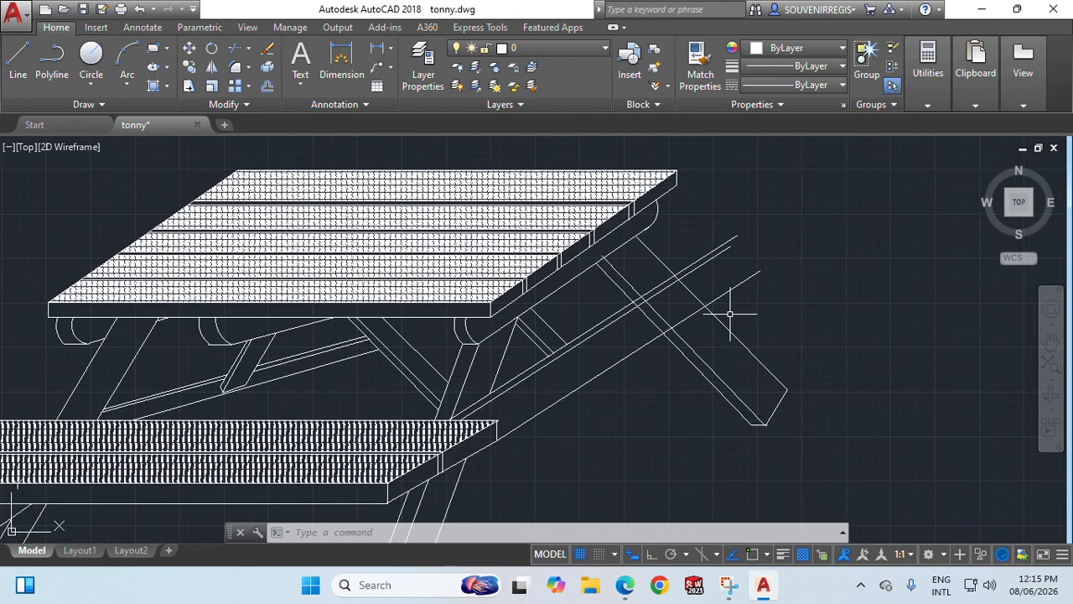
scroll(730, 313, "down", 4)
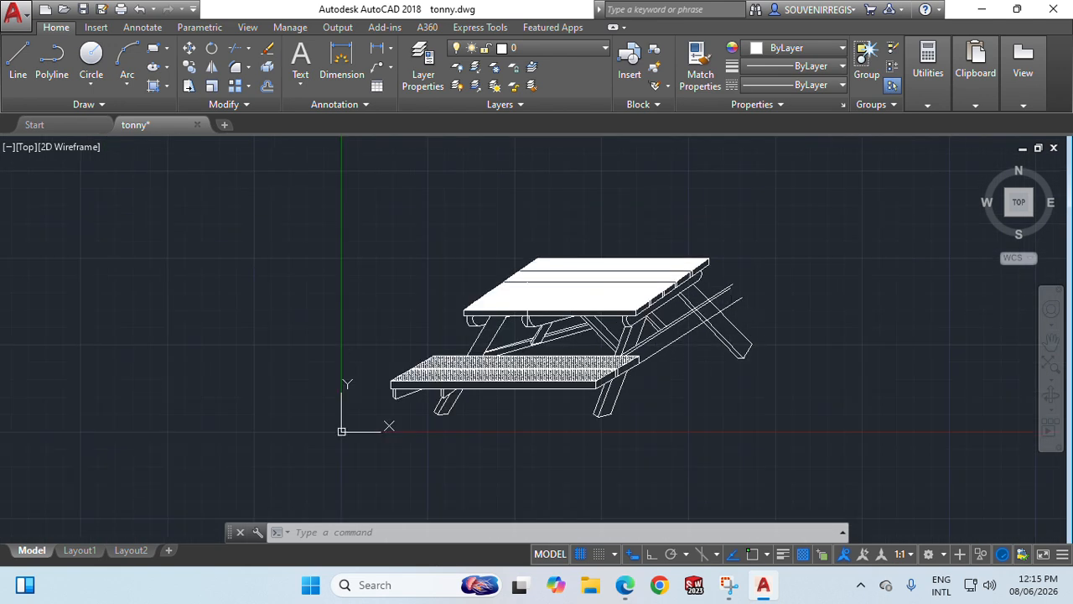
scroll(371, 282, "up", 2)
scroll(372, 282, "down", 2)
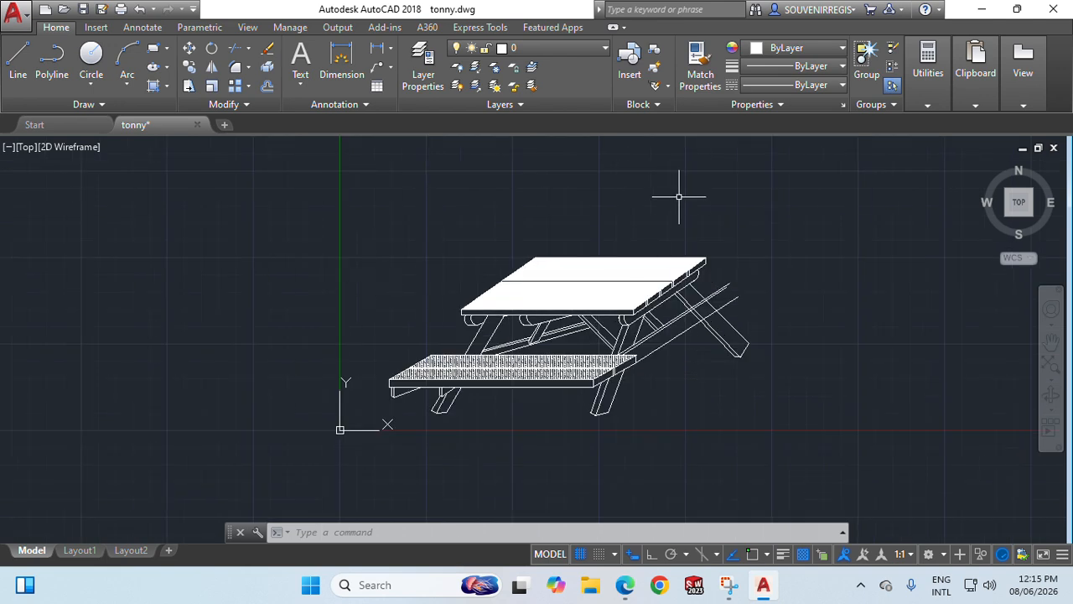
scroll(679, 197, "up", 2)
scroll(679, 432, "down", 2)
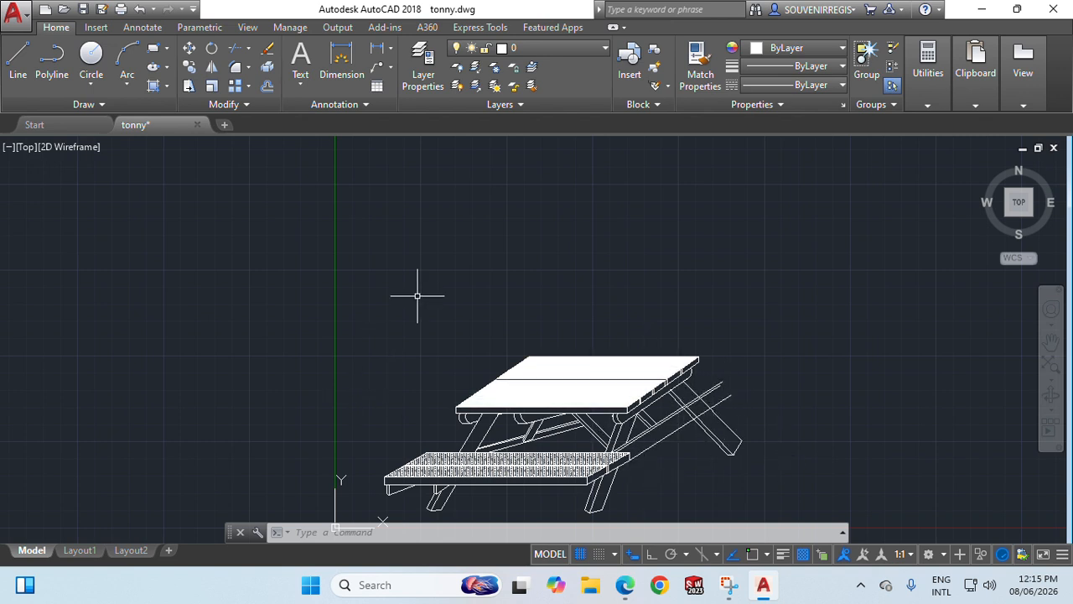
Exit AutoCAD without saving the changes to tonny.dwg
left_click(15, 12)
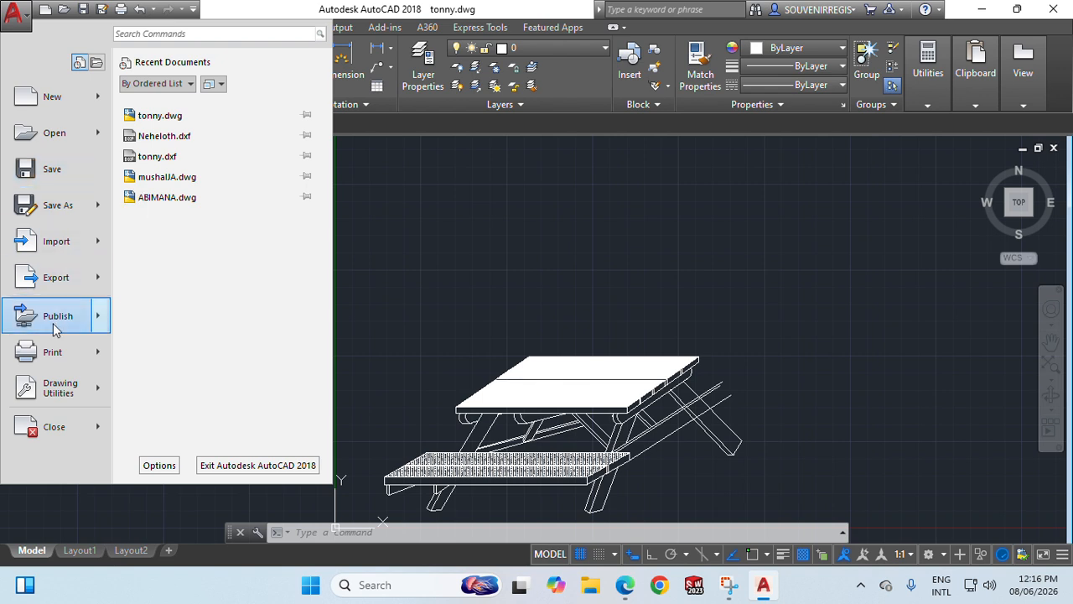
left_click(258, 465)
left_click(588, 322)
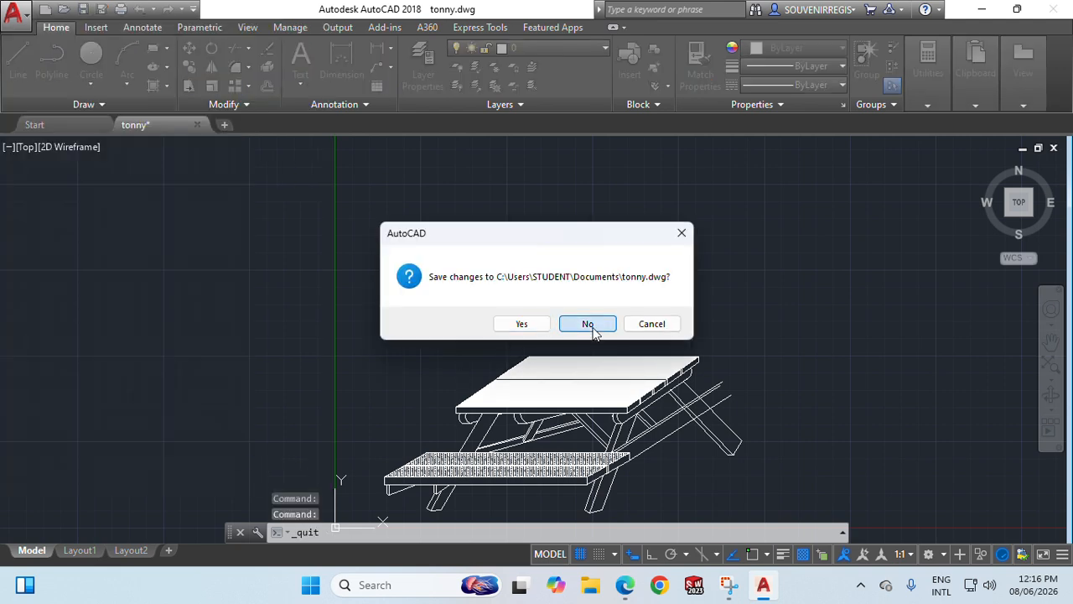